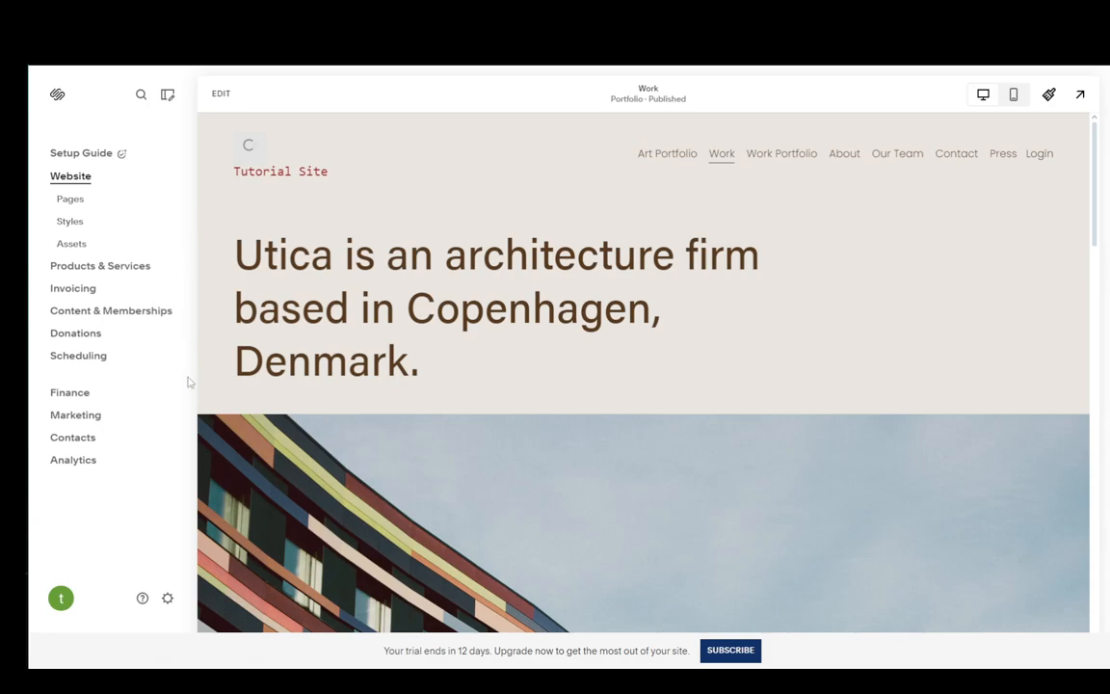
- Enable the cookie banner in the website's Cookies and Data Privacy settings and save the change
click(167, 598)
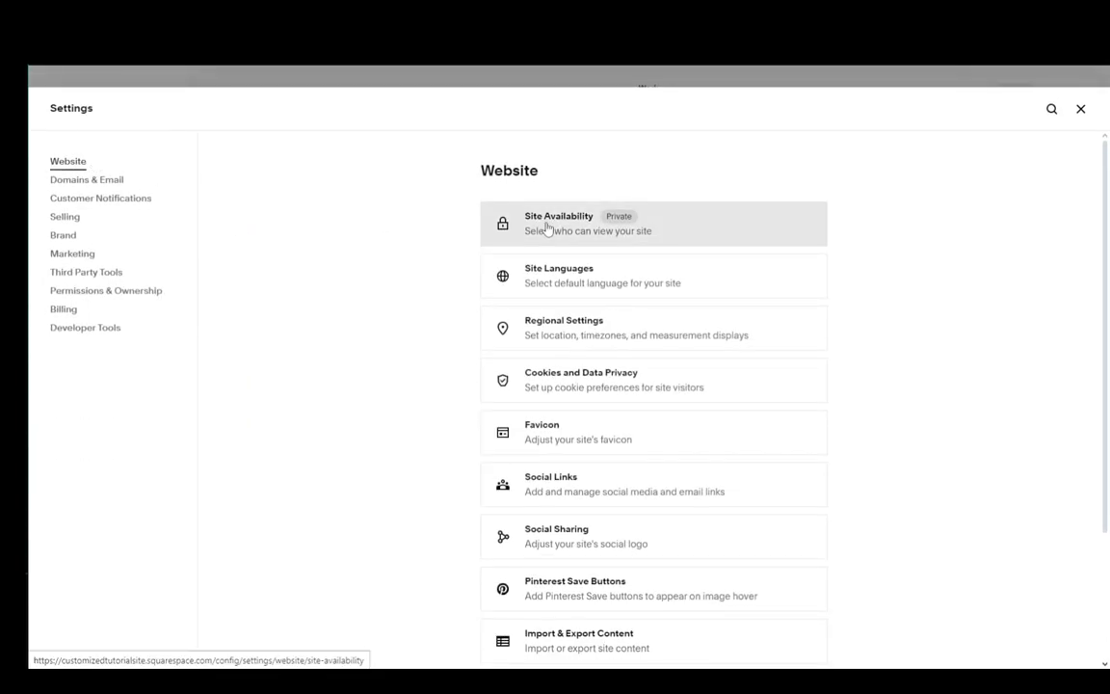
scroll(549, 260, down, 1)
click(581, 300)
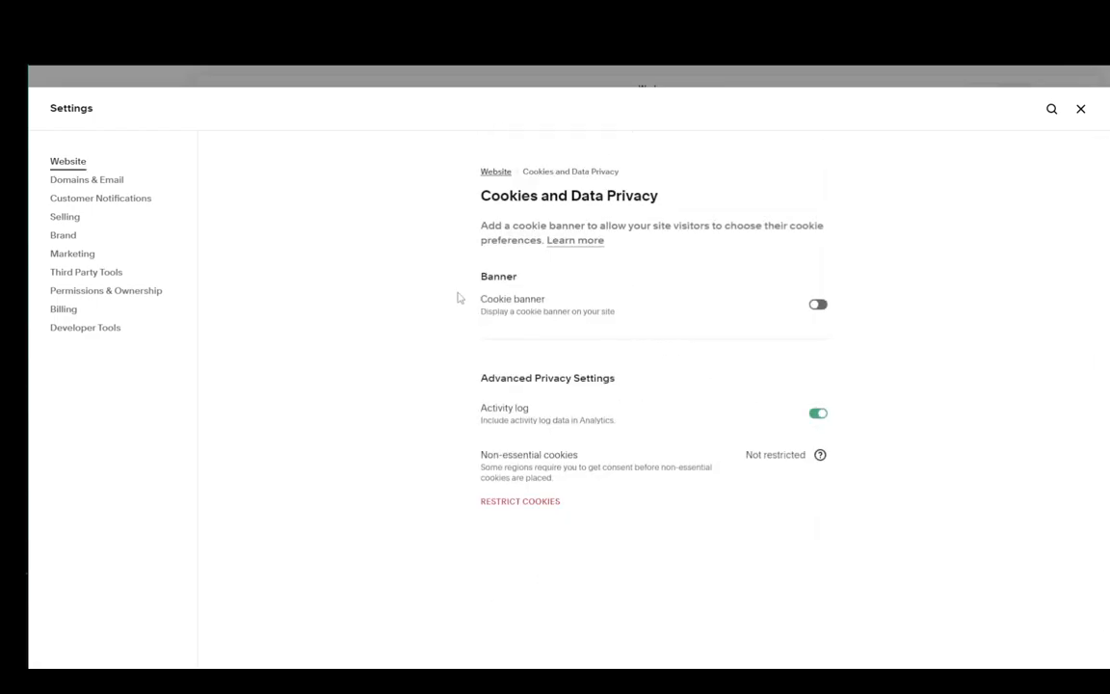
click(818, 305)
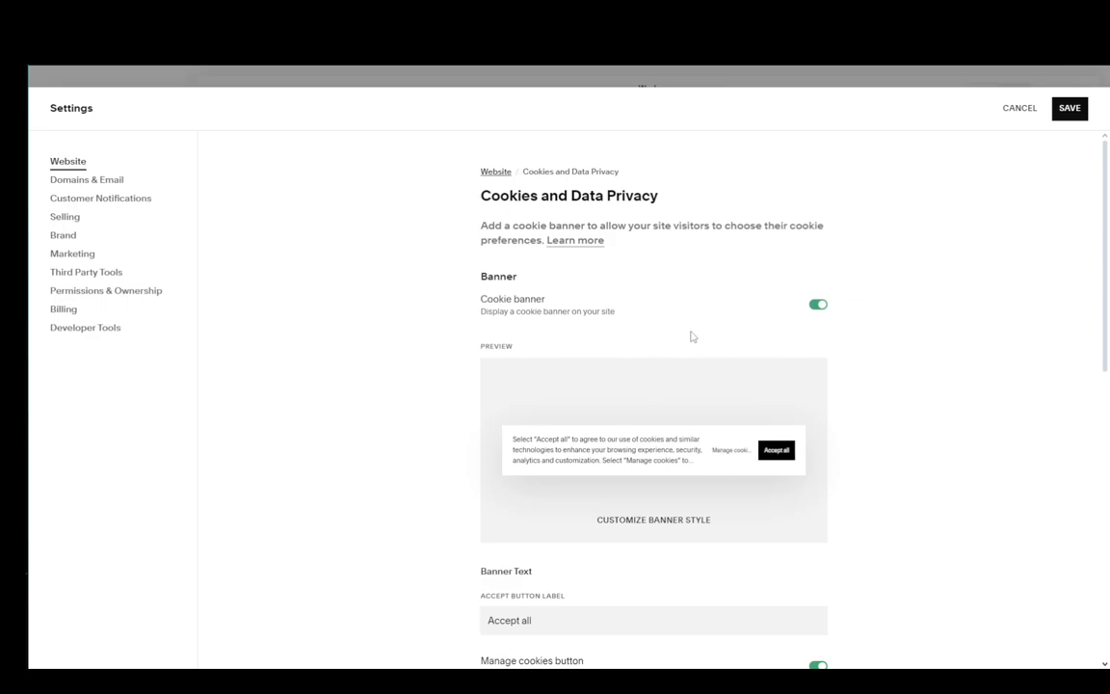
click(1069, 108)
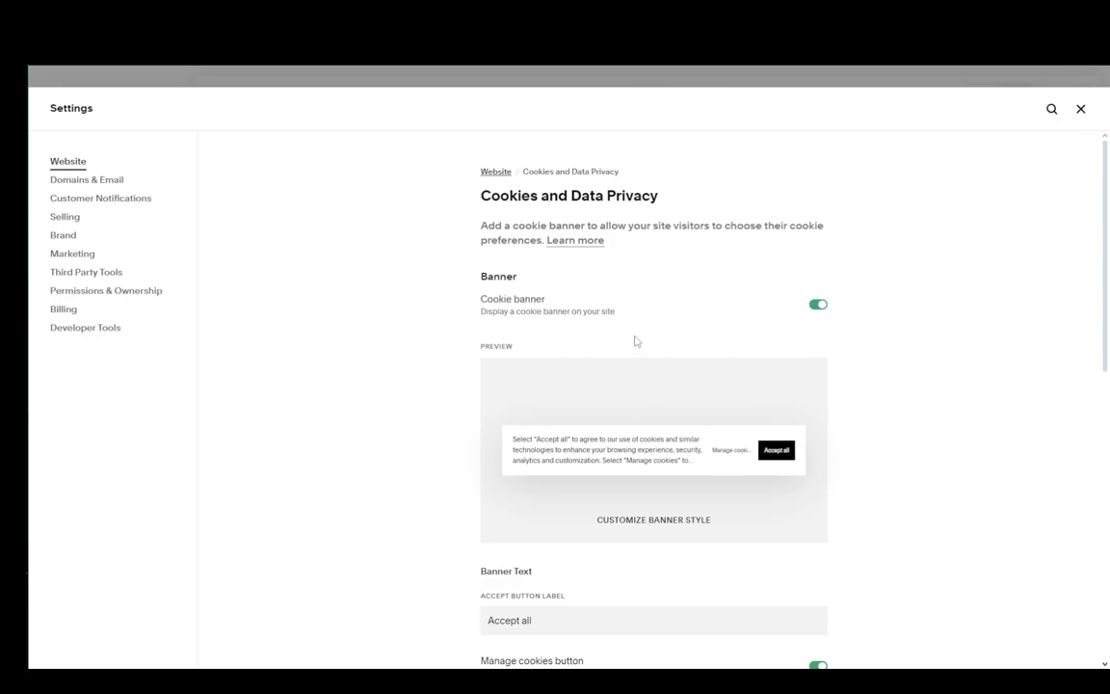
- Examine the cookie banner's button labels, disclaimer text and saved-preferences options, and look over the Work page with the banner on
scroll(616, 347, down, 5)
scroll(584, 395, up, 3)
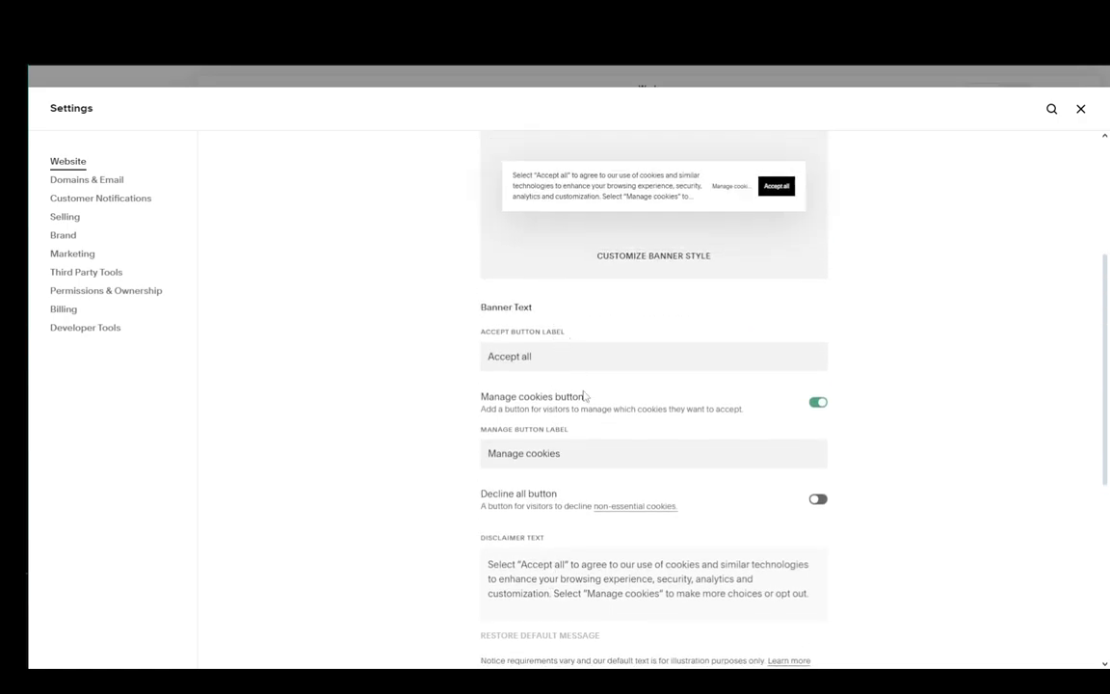
click(577, 354)
drag(577, 355, 421, 332)
click(421, 332)
scroll(498, 389, down, 2)
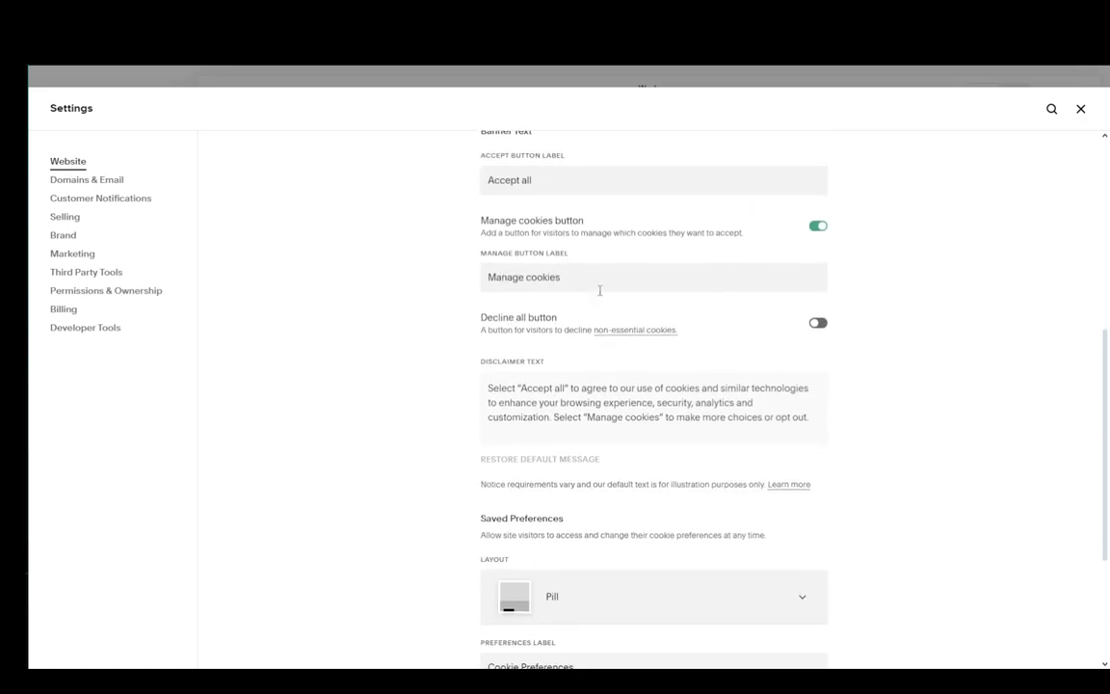
drag(600, 289, 404, 278)
click(443, 402)
scroll(507, 307, down, 3)
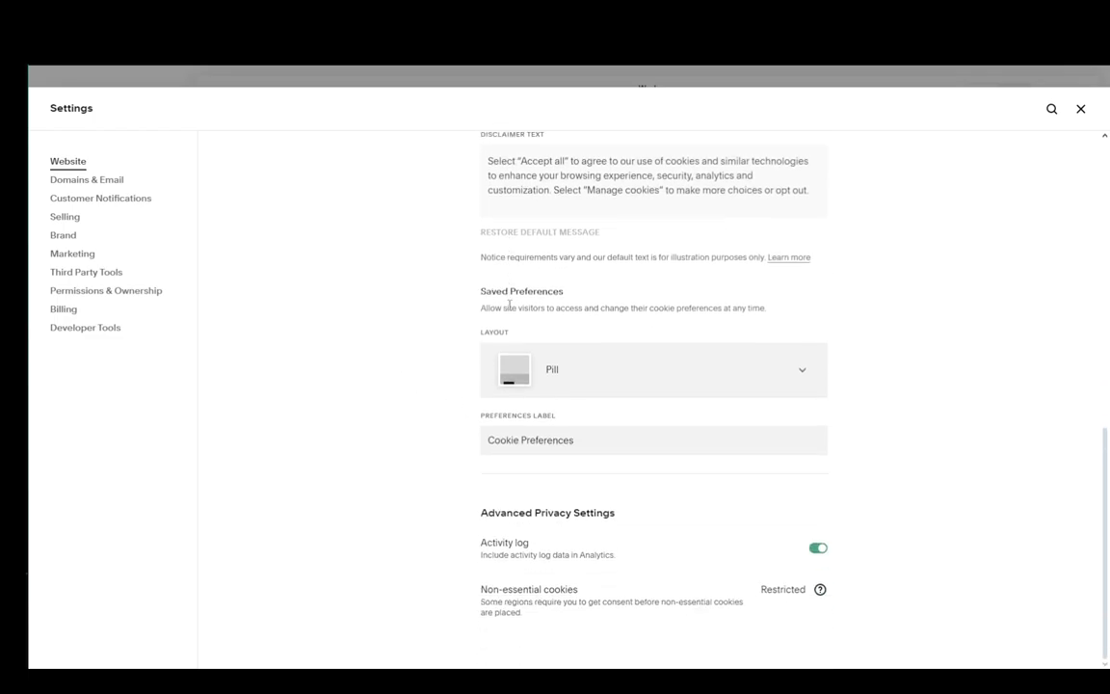
scroll(587, 619, up, 10)
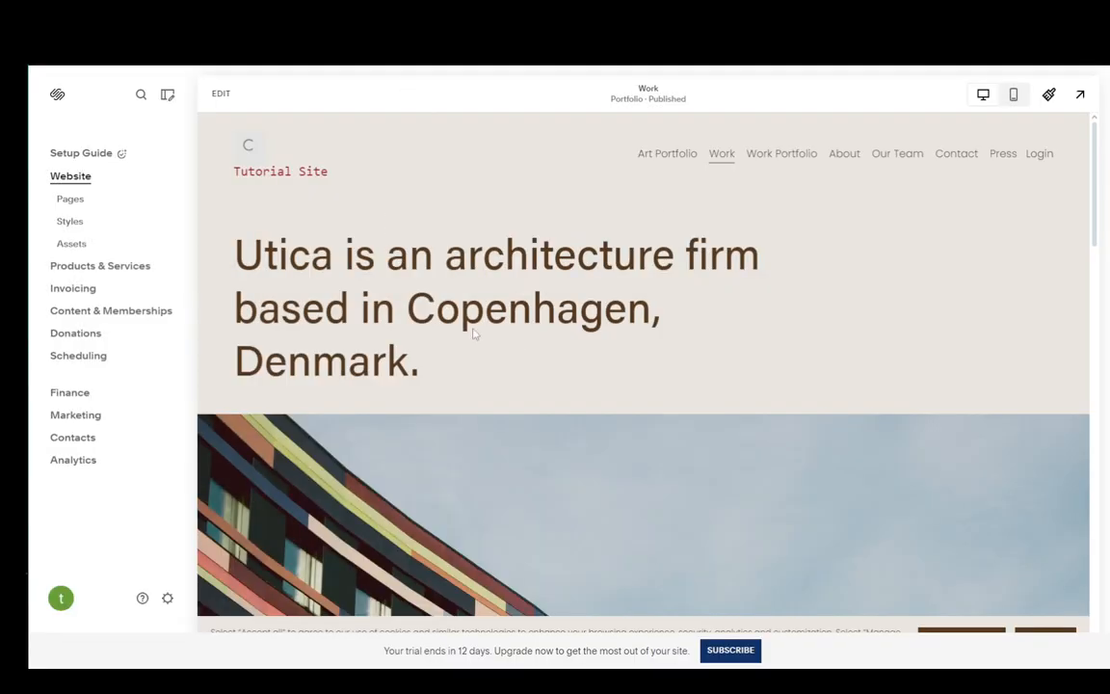
scroll(425, 220, down, 20)
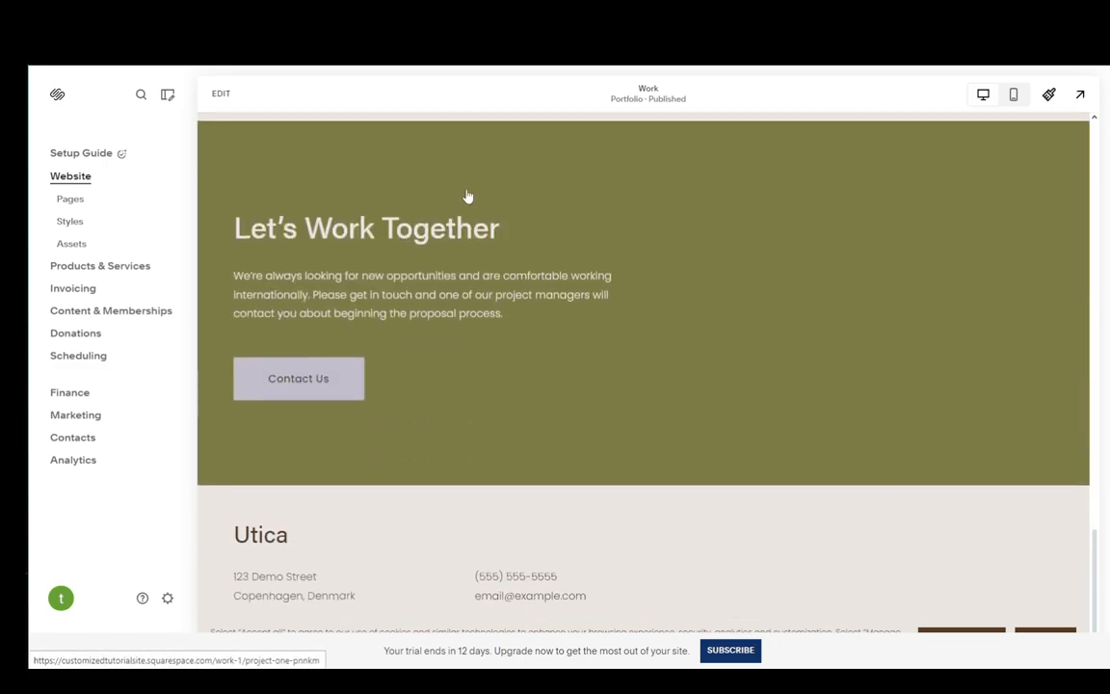
scroll(437, 229, up, 8)
- Add a blank page named "Privacy policy" to the site's Not Linked pages
click(70, 198)
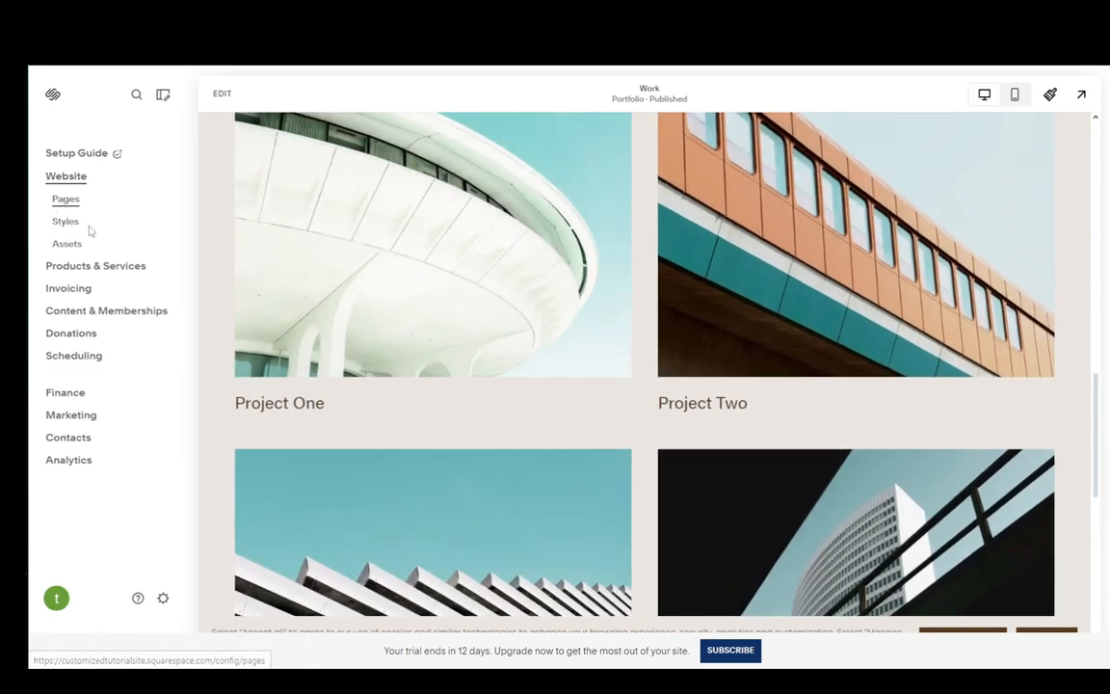
scroll(124, 231, down, 1)
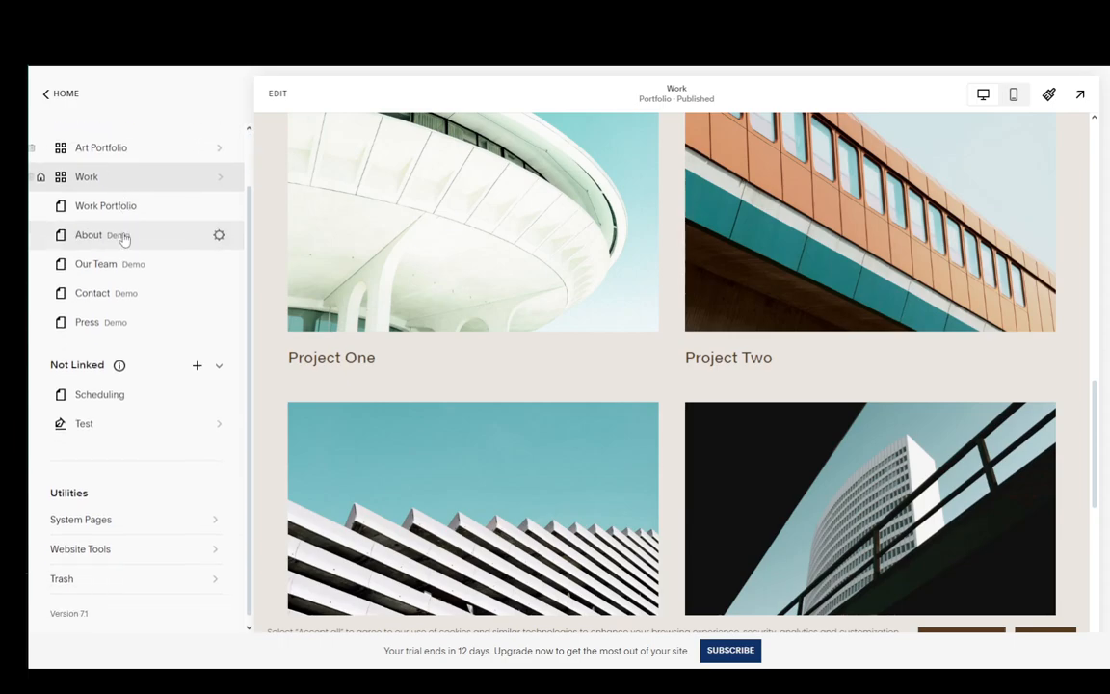
scroll(152, 478, up, 1)
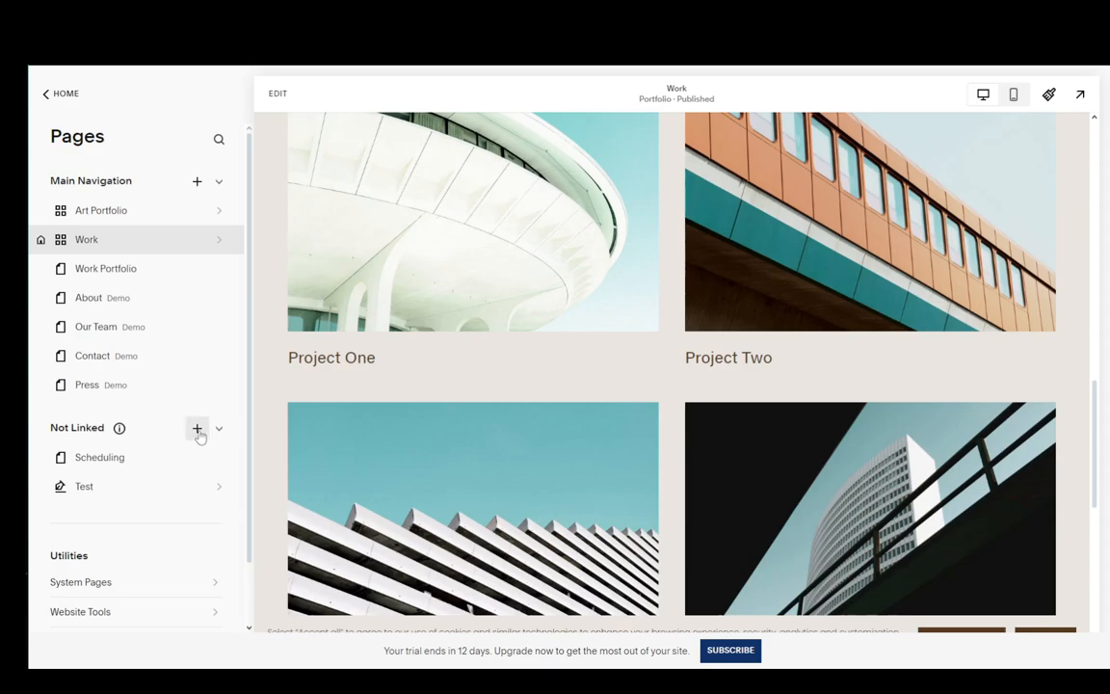
scroll(379, 290, up, 10)
scroll(366, 284, up, 2)
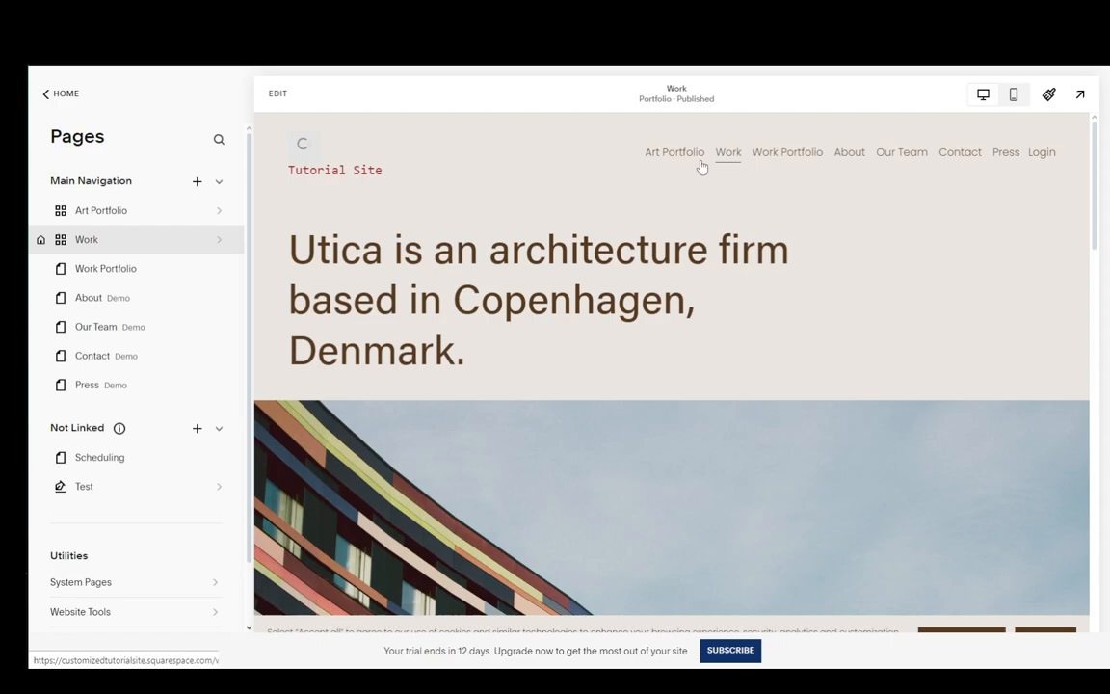
click(198, 427)
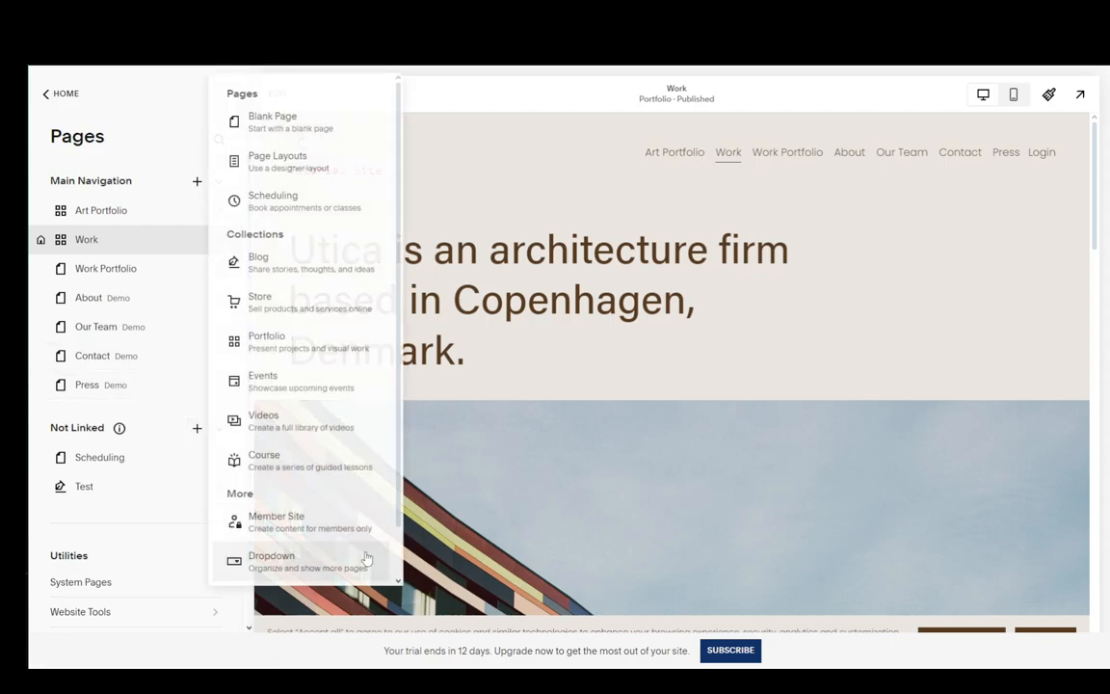
click(279, 114)
mouse_move(139, 439)
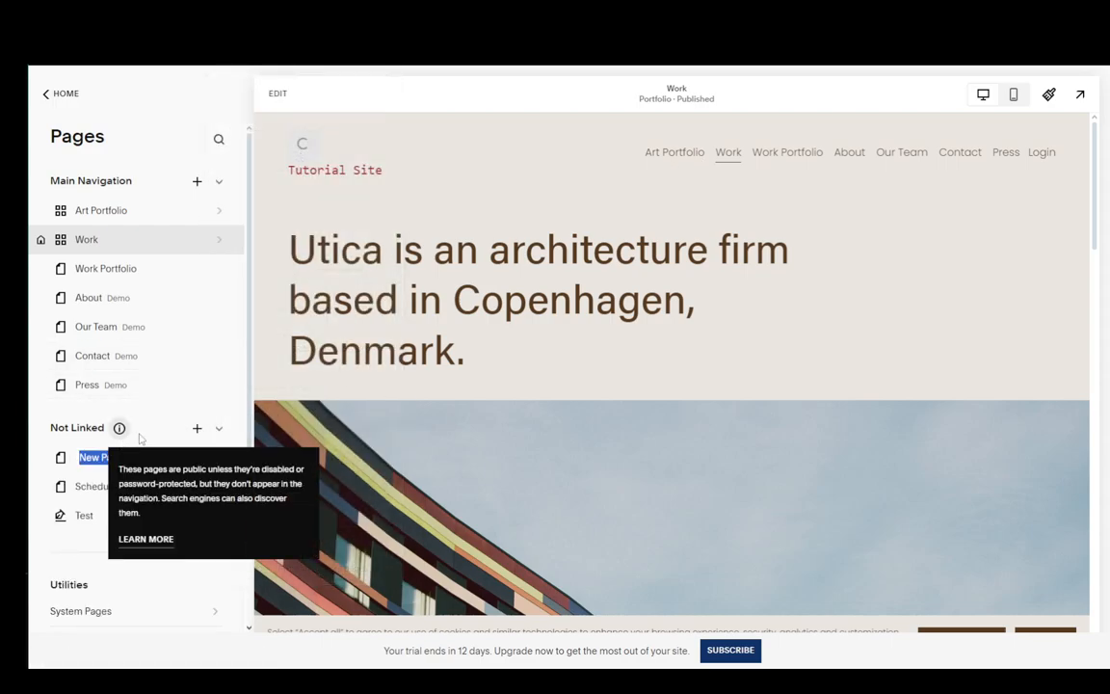
text(Privacy policy)
key(Return)
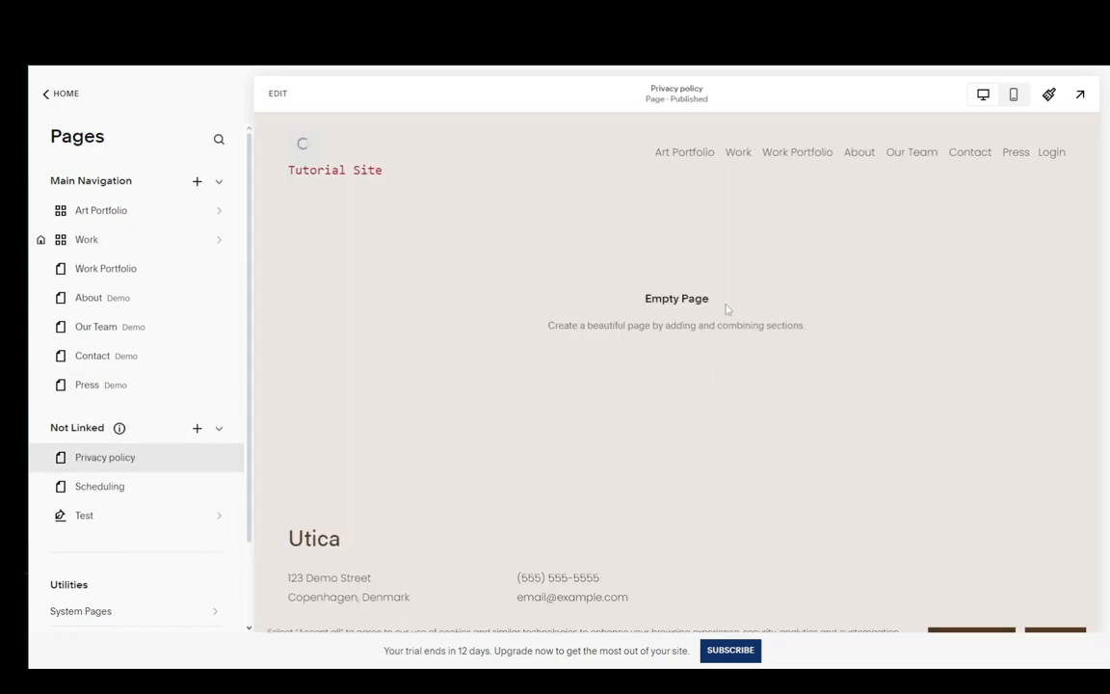
- Start editing the Privacy policy page and add a blank section containing a text block
click(278, 92)
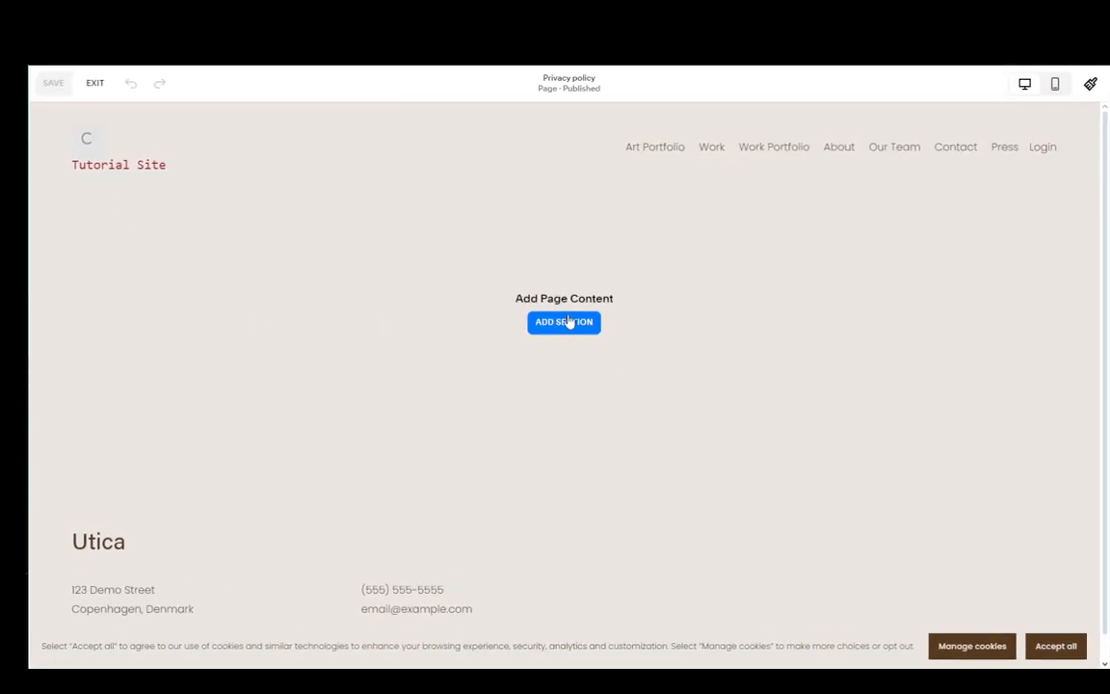
click(569, 322)
click(195, 258)
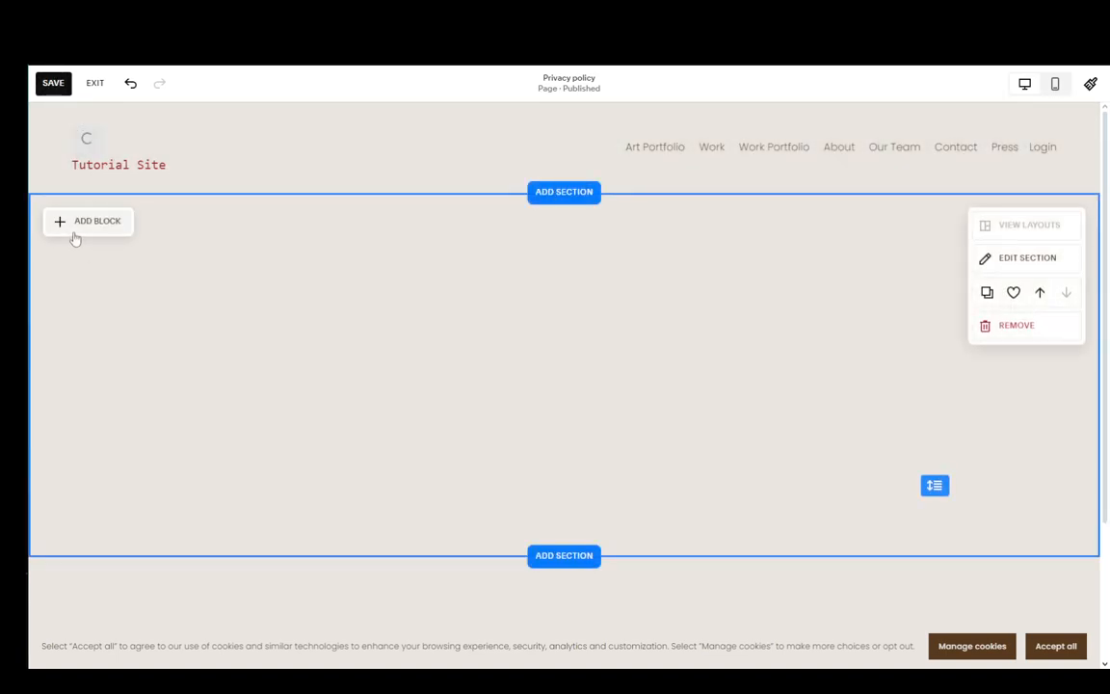
click(77, 226)
click(99, 304)
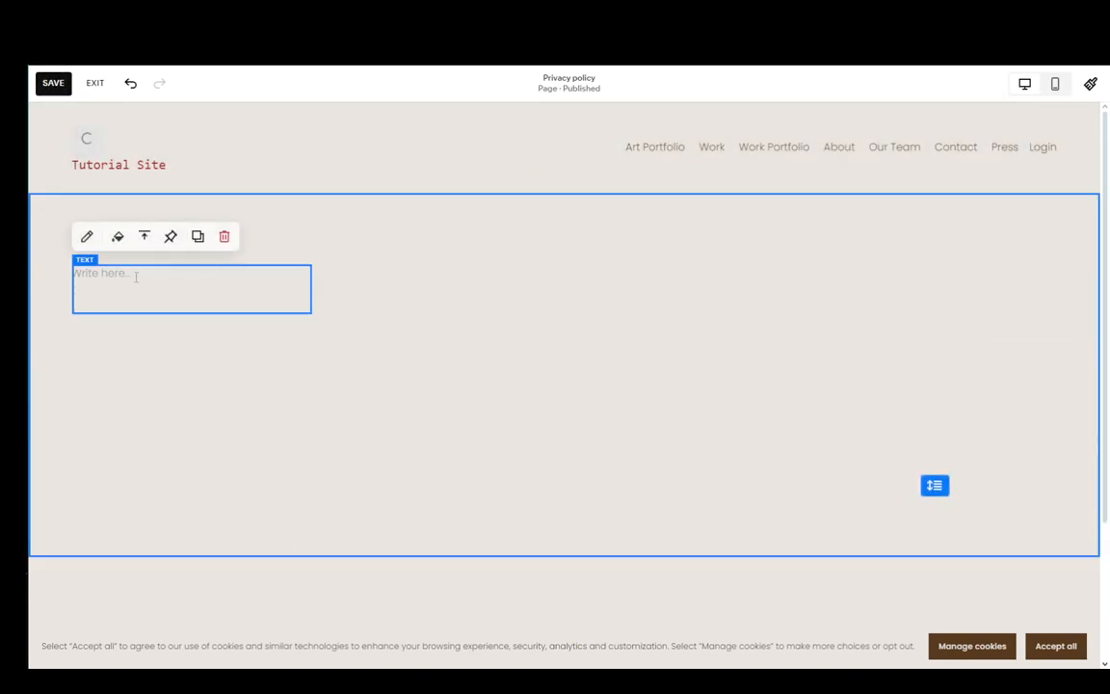
- Reposition and enlarge the empty text block so it spans the full content width of the section
drag(130, 297, 551, 334)
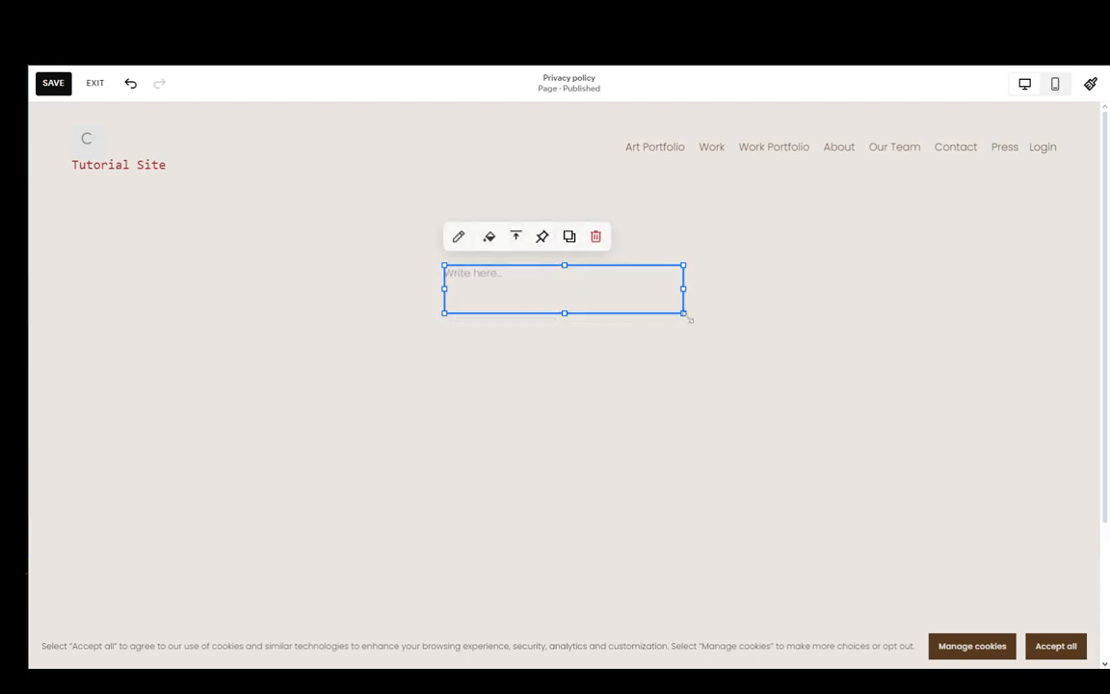
drag(690, 319, 1056, 341)
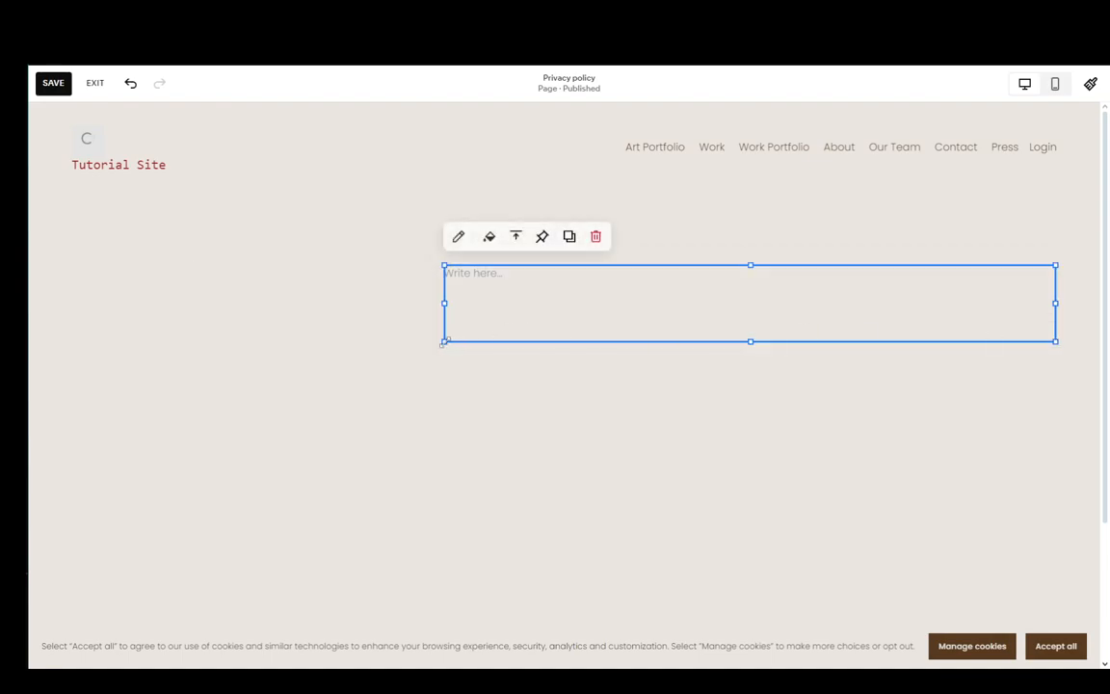
drag(443, 342, 72, 341)
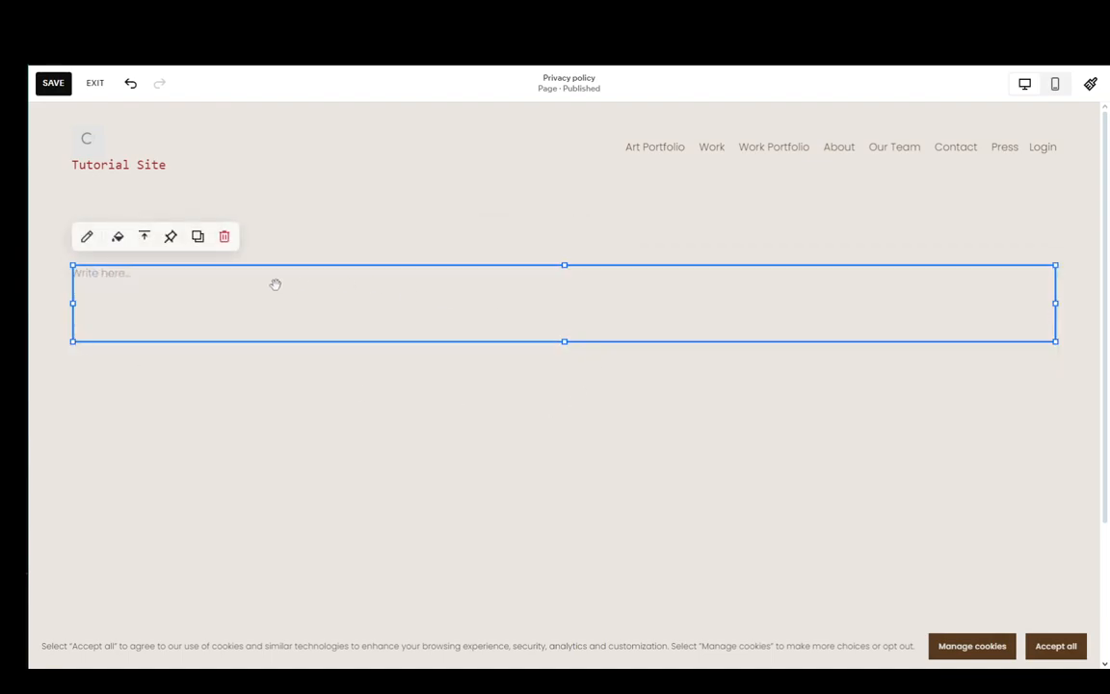
- Write "This is a privacy policy" in the text block as bold, scaled text, and save the page before leaving the editor
click(103, 274)
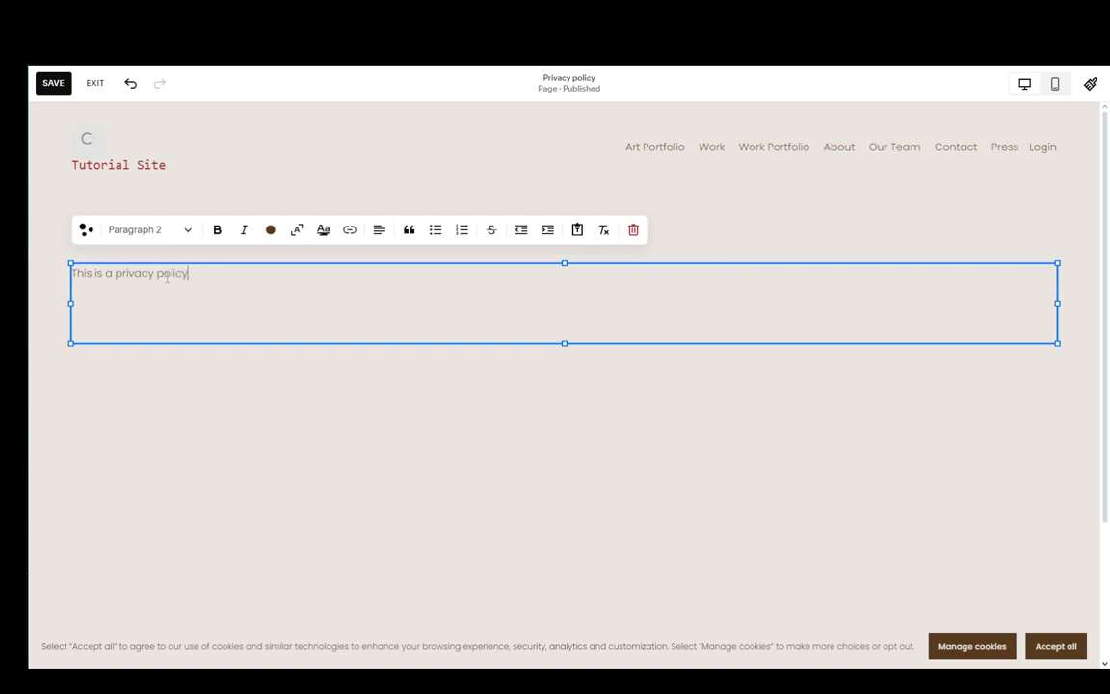
click(297, 229)
key(ctrl+a)
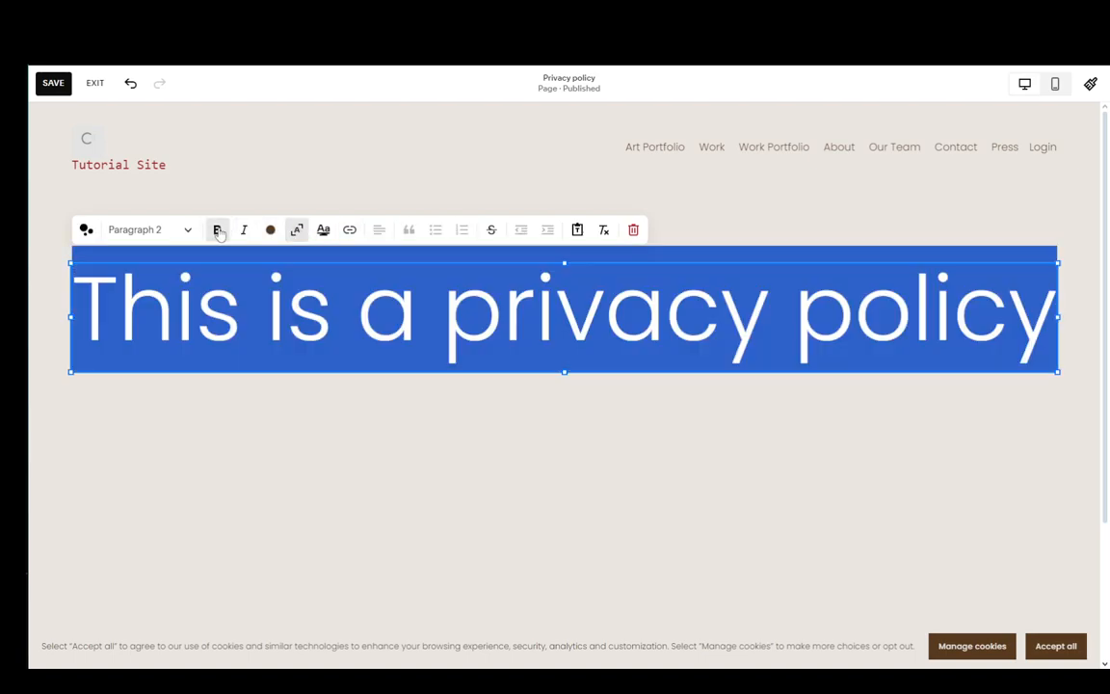
click(218, 230)
click(483, 458)
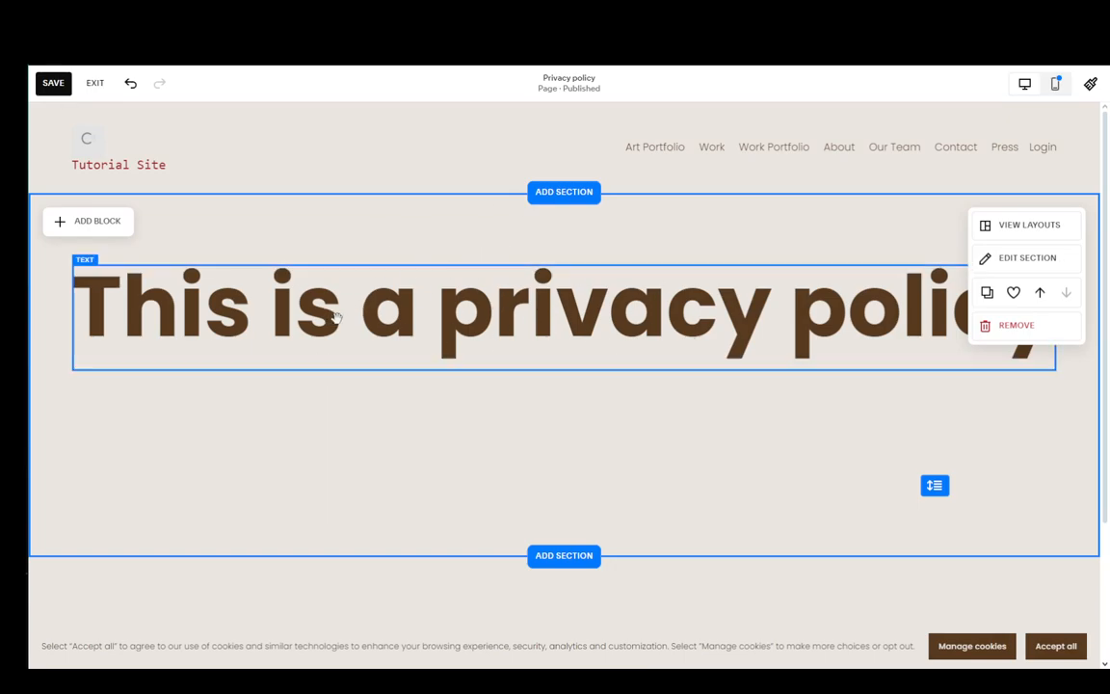
click(53, 83)
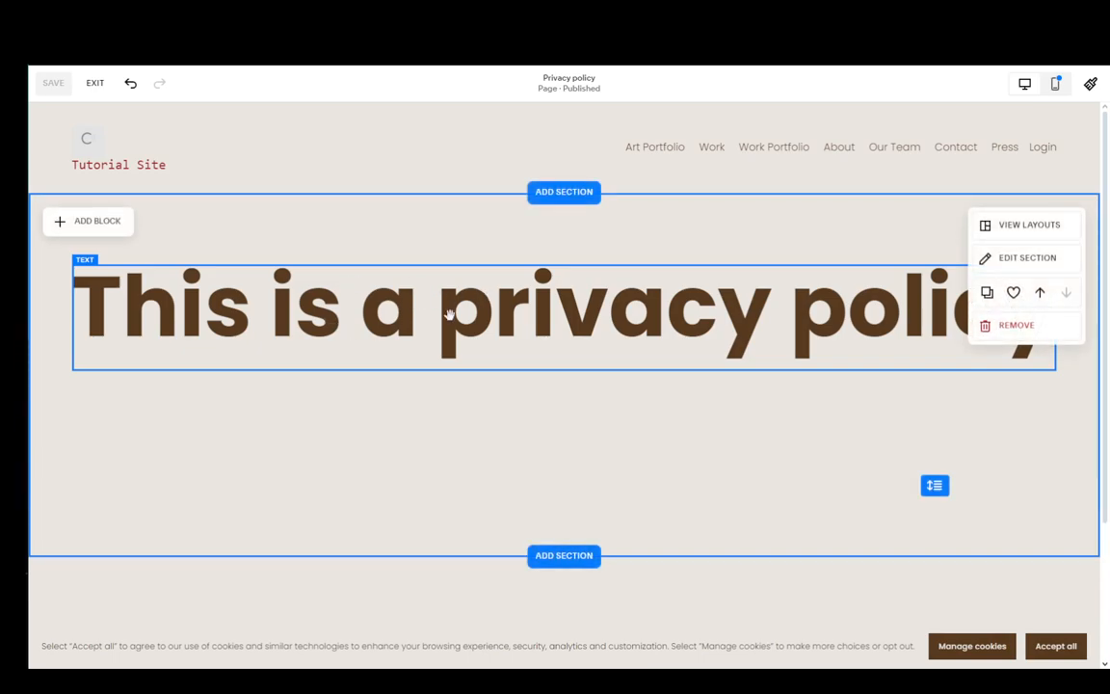
click(94, 83)
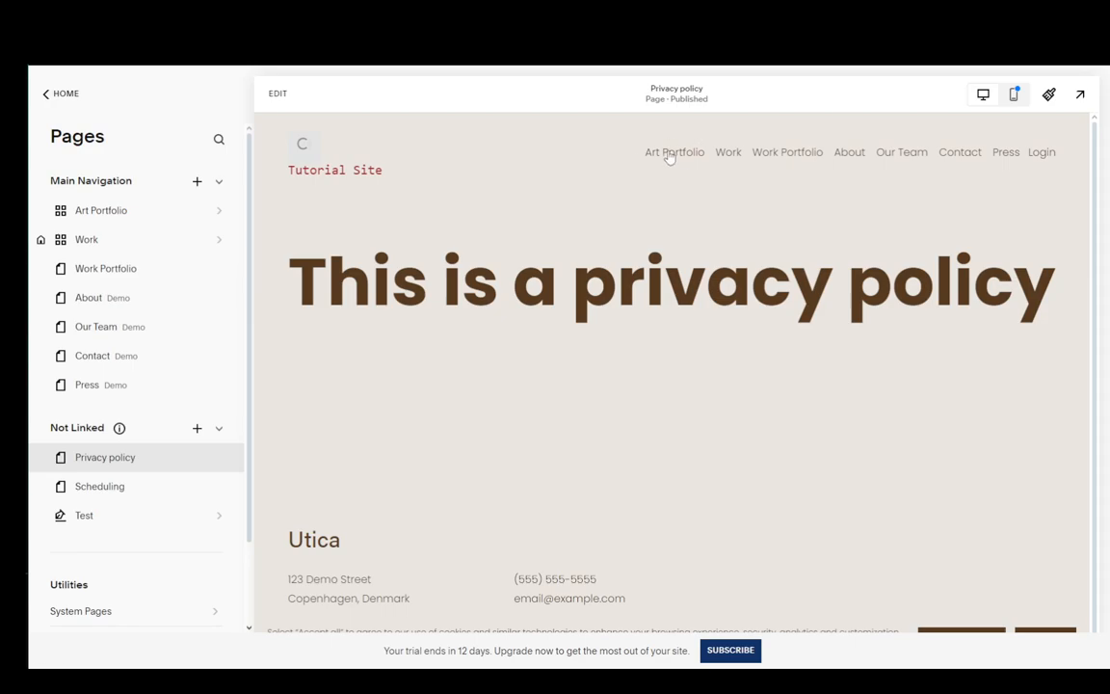
- Try the Privacy policy page in the main navigation between Contact and Press, and return it to Not Linked below Scheduling
drag(132, 464, 122, 387)
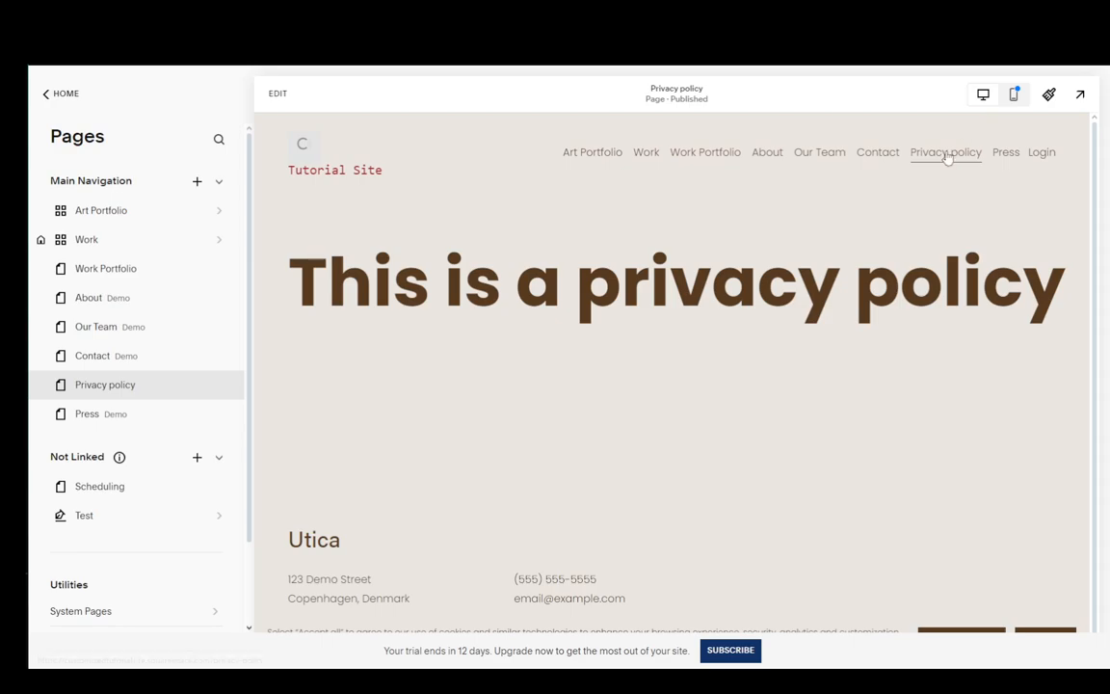
drag(104, 389, 112, 486)
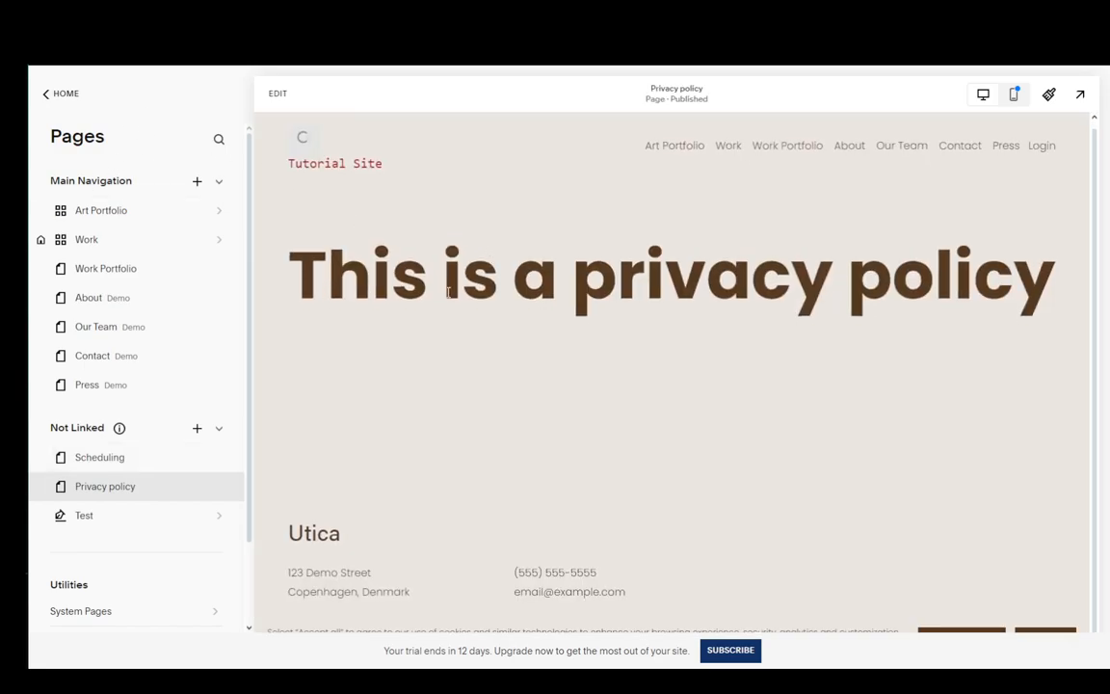
- Start editing the site footer from the Privacy policy page
click(61, 93)
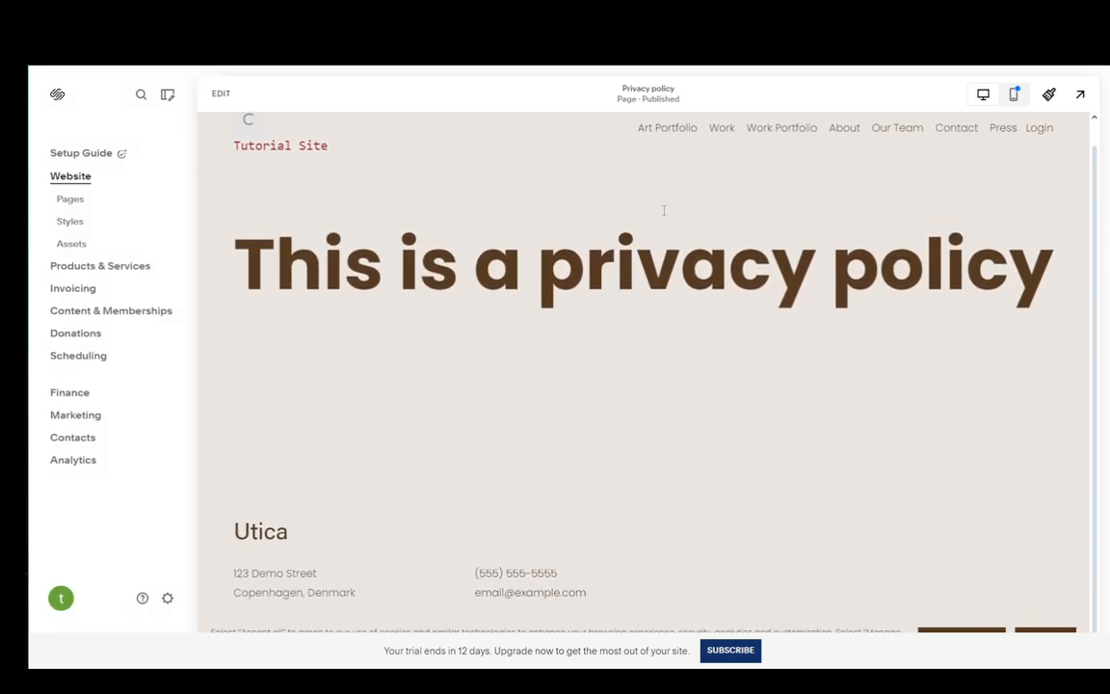
click(221, 93)
scroll(498, 331, down, 2)
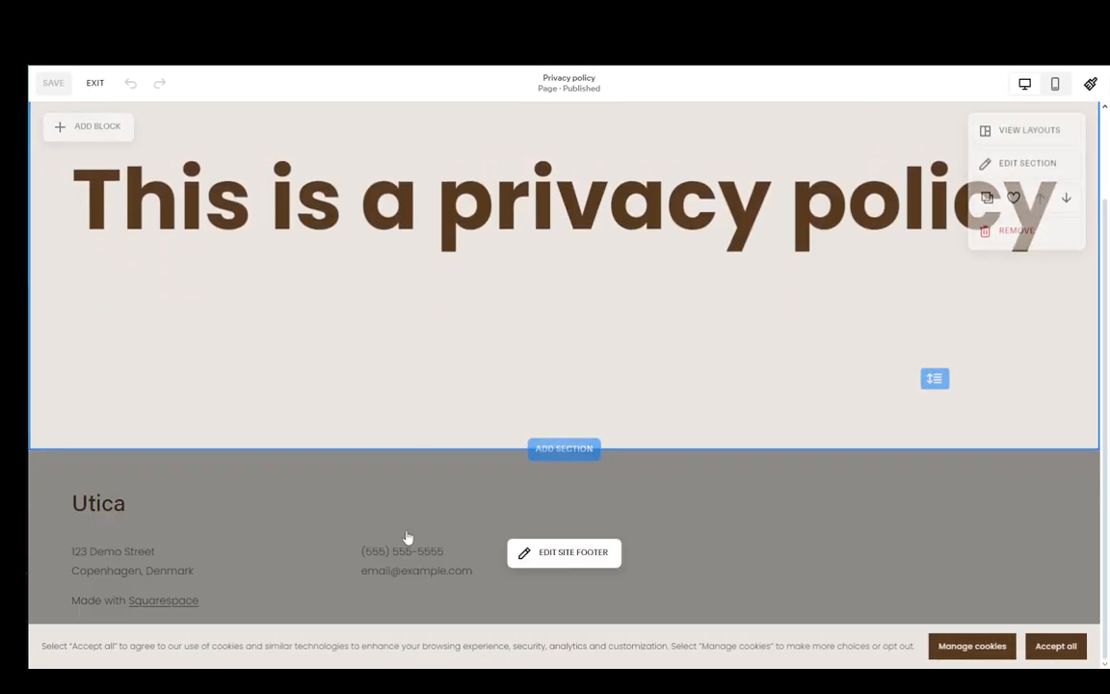
click(607, 551)
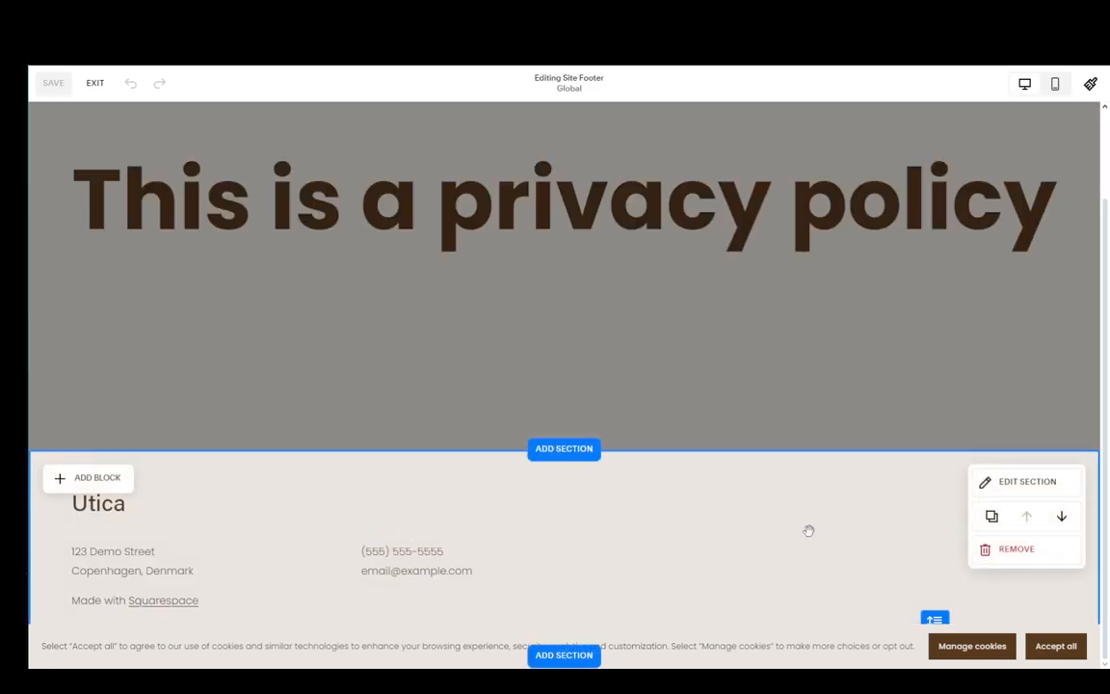
click(1023, 480)
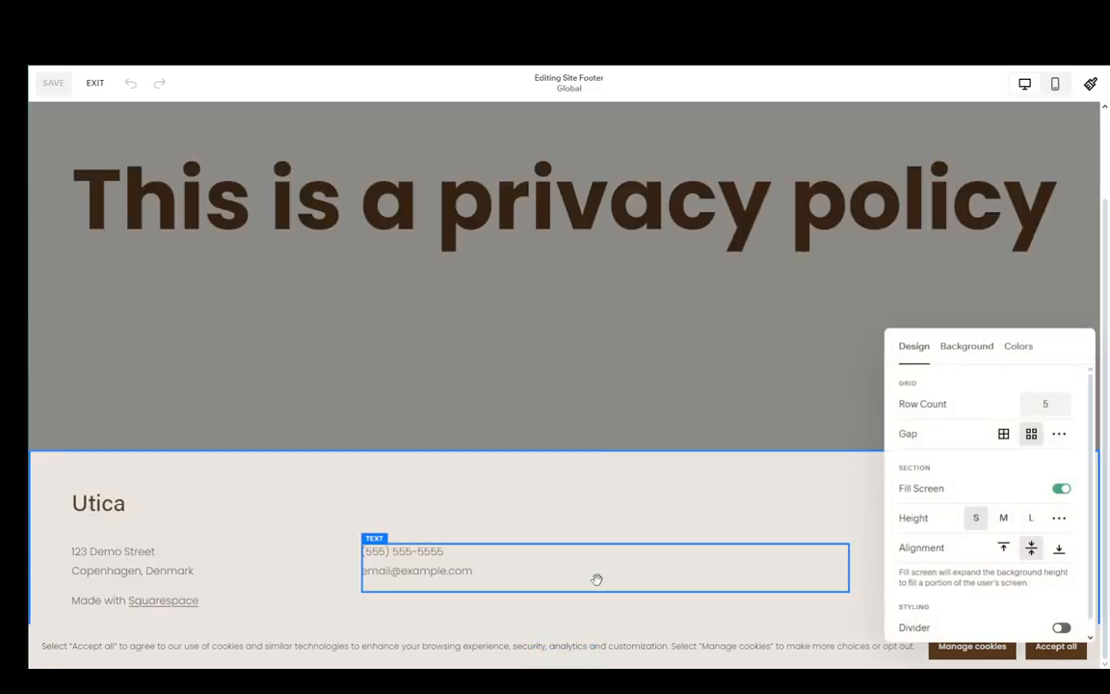
click(663, 542)
- Browse the available blocks, try a Content Link block in the footer, and delete it
click(102, 480)
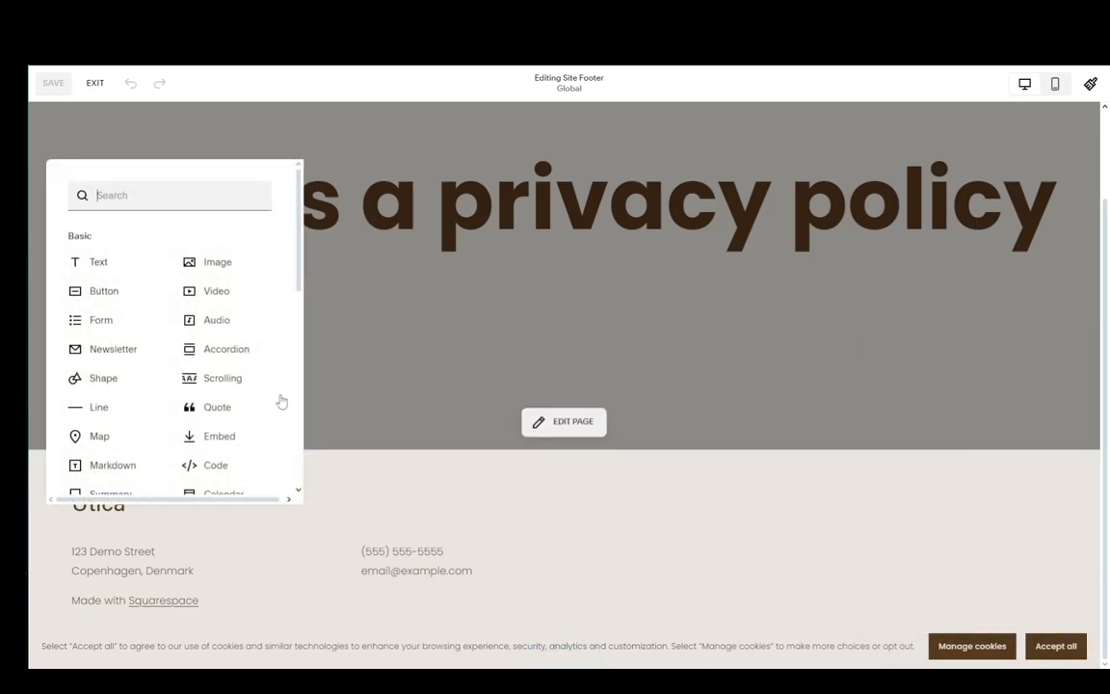
scroll(203, 328, down, 1)
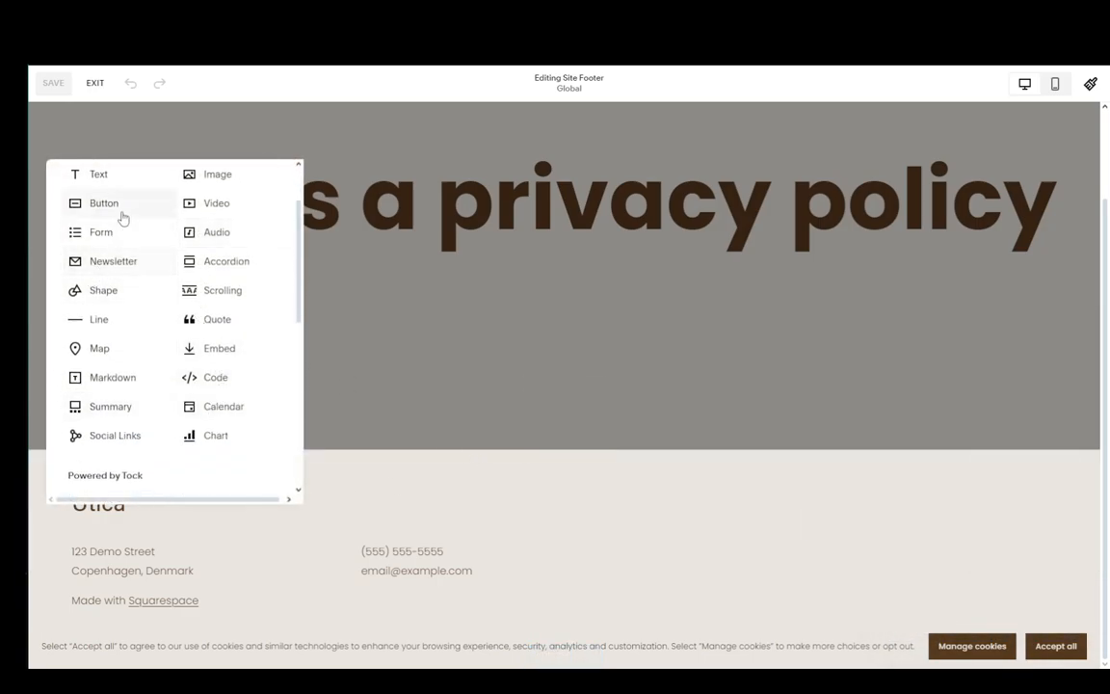
scroll(121, 217, down, 4)
scroll(171, 341, down, 1)
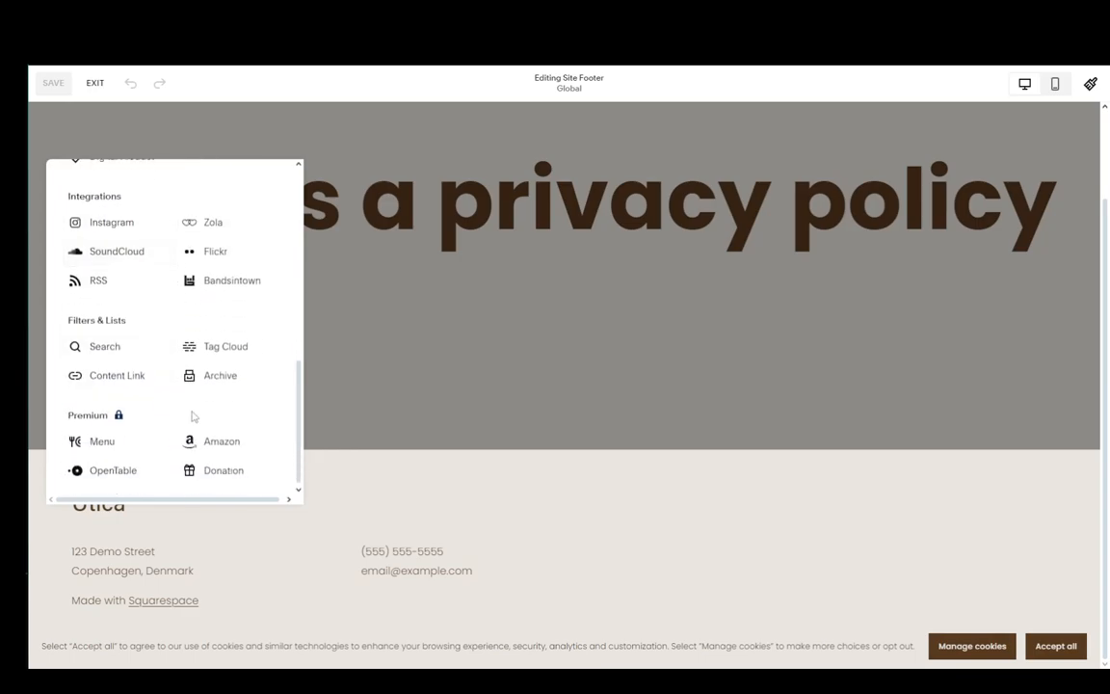
scroll(166, 374, up, 6)
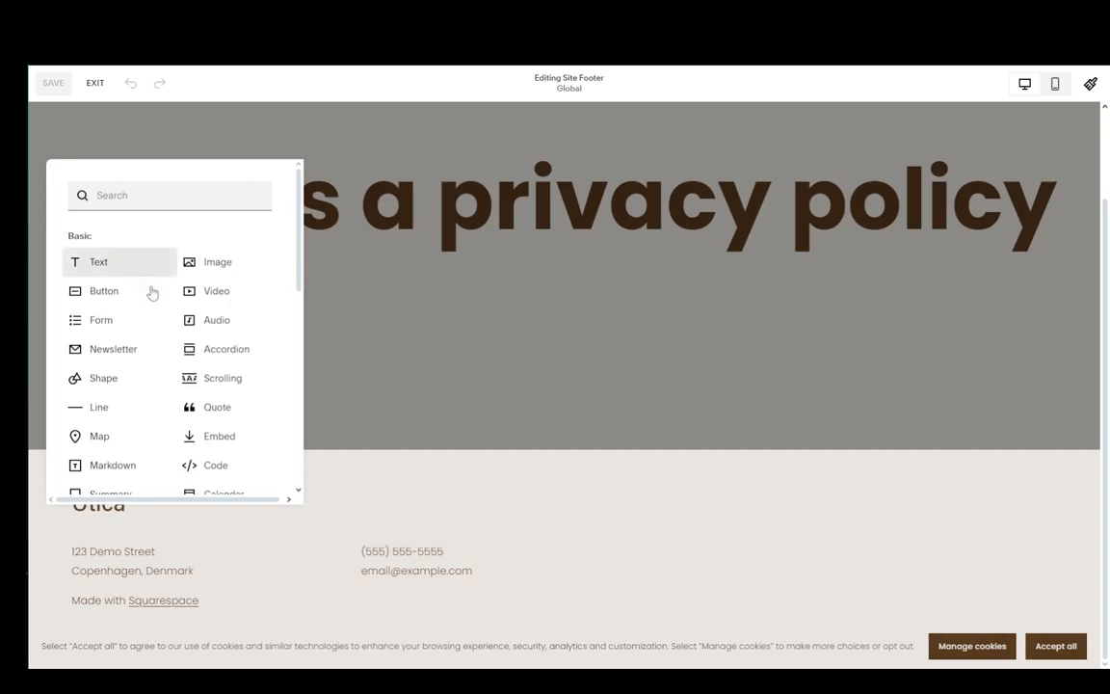
scroll(210, 273, down, 1)
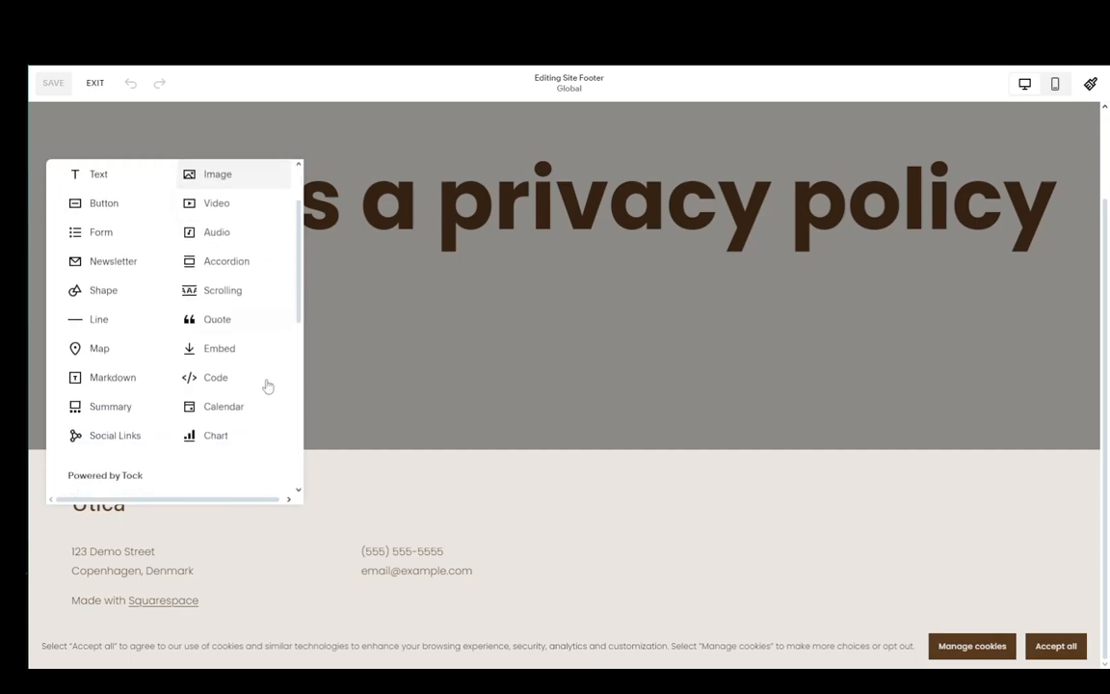
scroll(154, 356, down, 5)
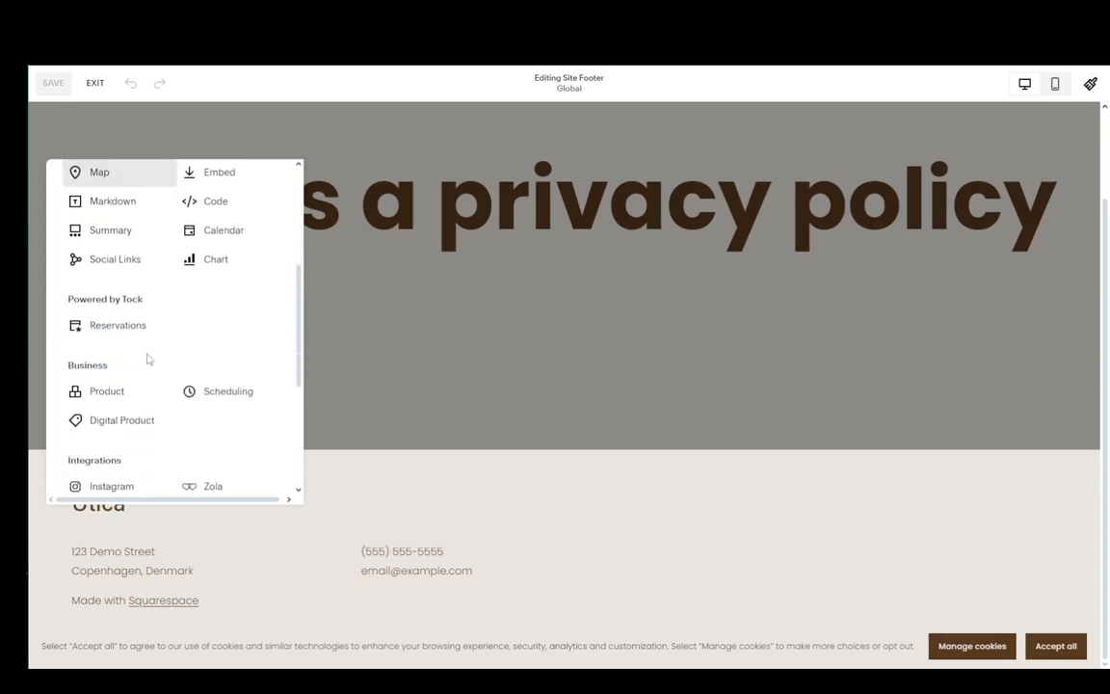
click(131, 378)
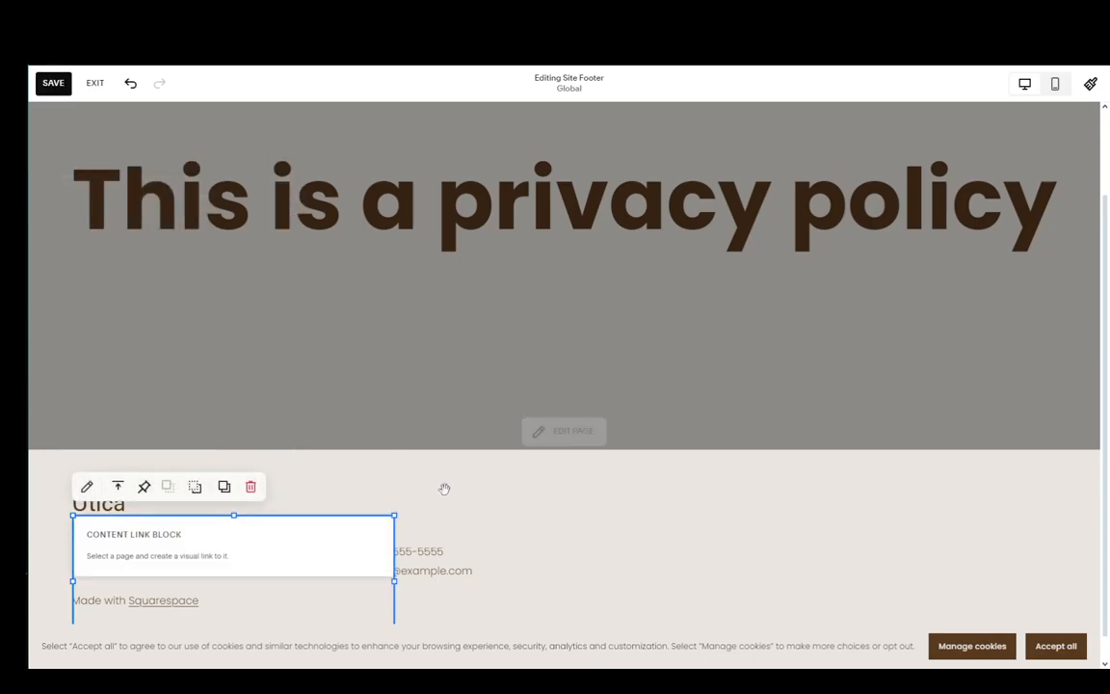
click(250, 487)
- Add a button block to the footer and place it above the phone and email text, well clear of the Utica heading
click(91, 476)
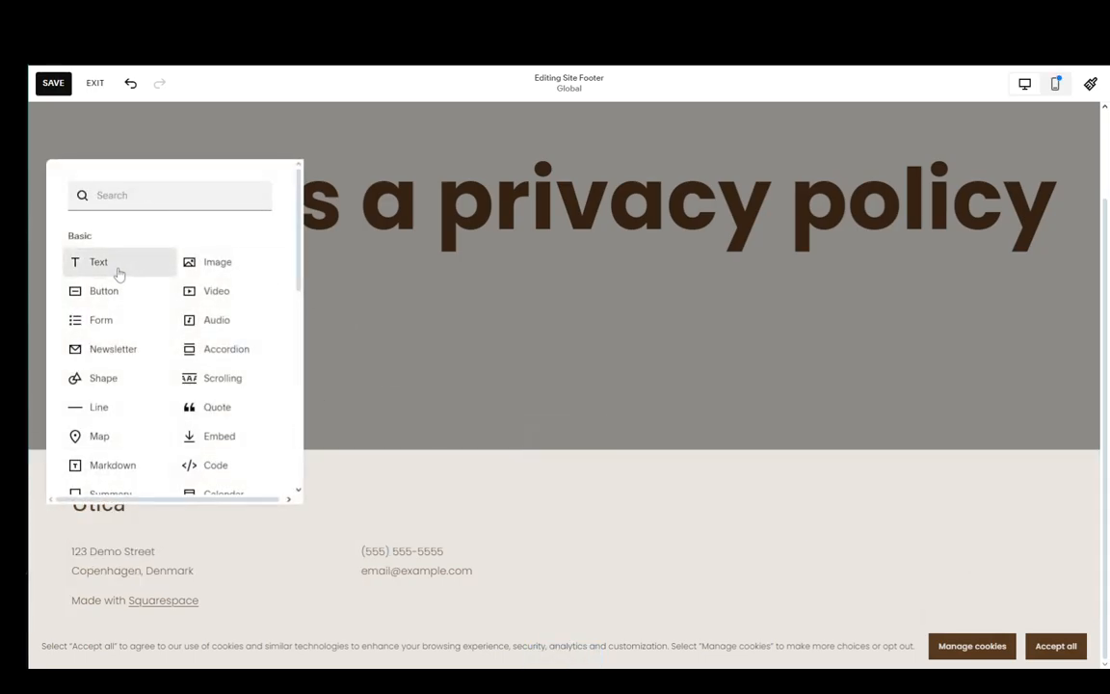
click(112, 290)
drag(179, 528, 671, 518)
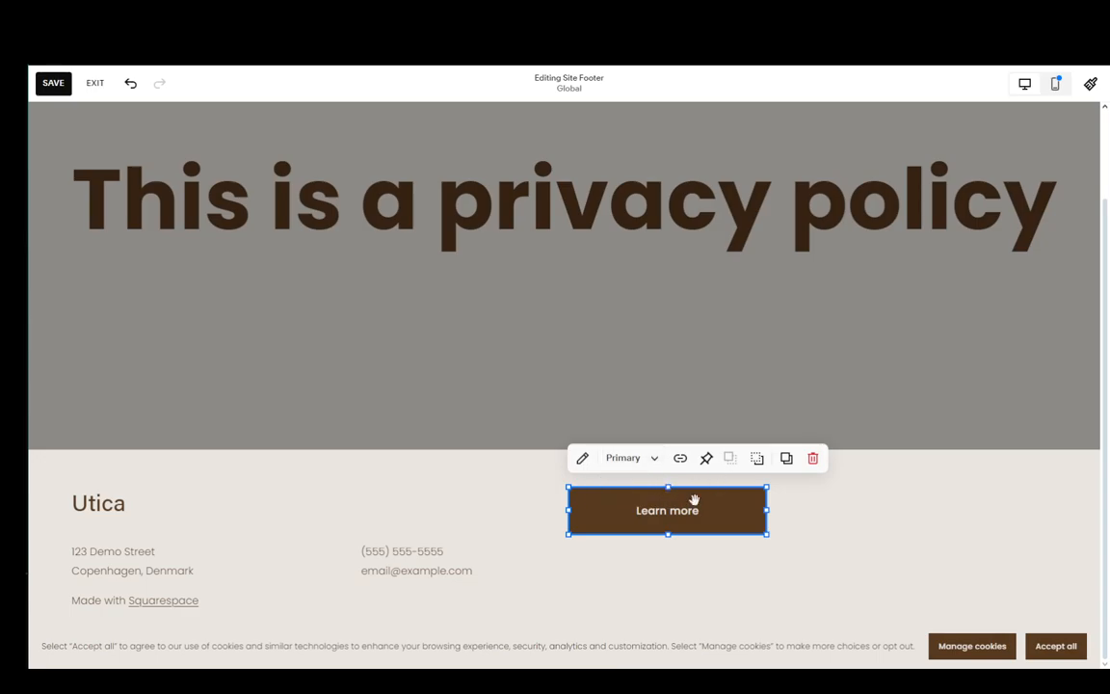
- Set the footer button's text to "Privacy policy"
double_click(688, 510)
double_click(830, 406)
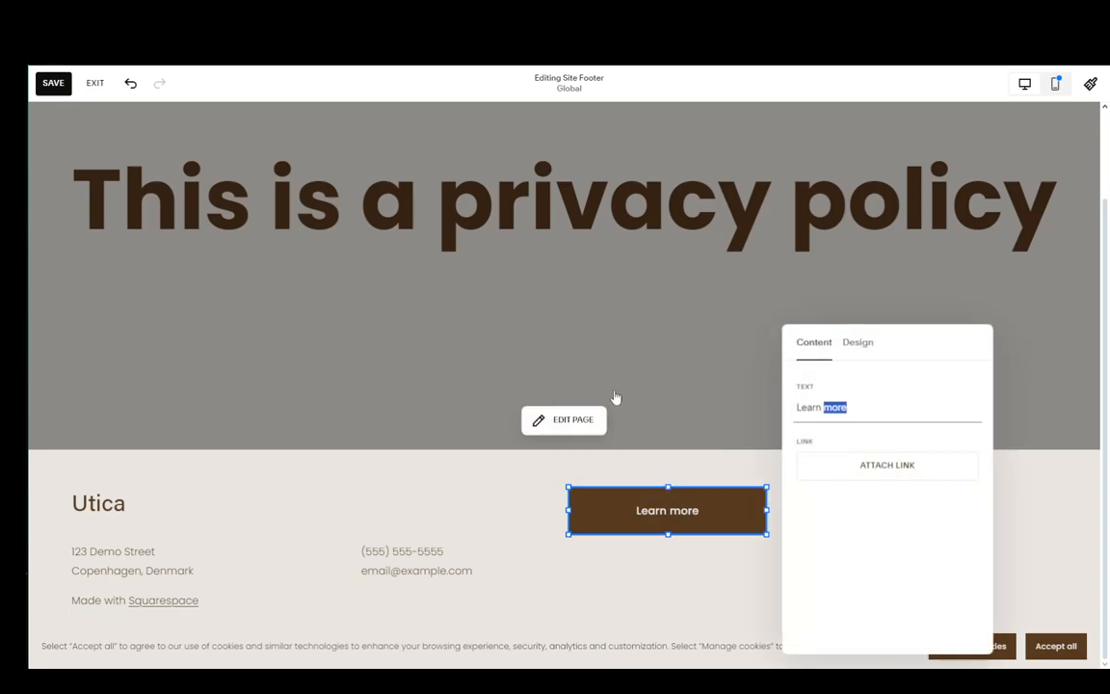
key(BackSpace)
key(BackSpace)
key(BackSpace)
key(BackSpace)
key(BackSpace)
key(BackSpace)
key(BackSpace)
text(Privacy)
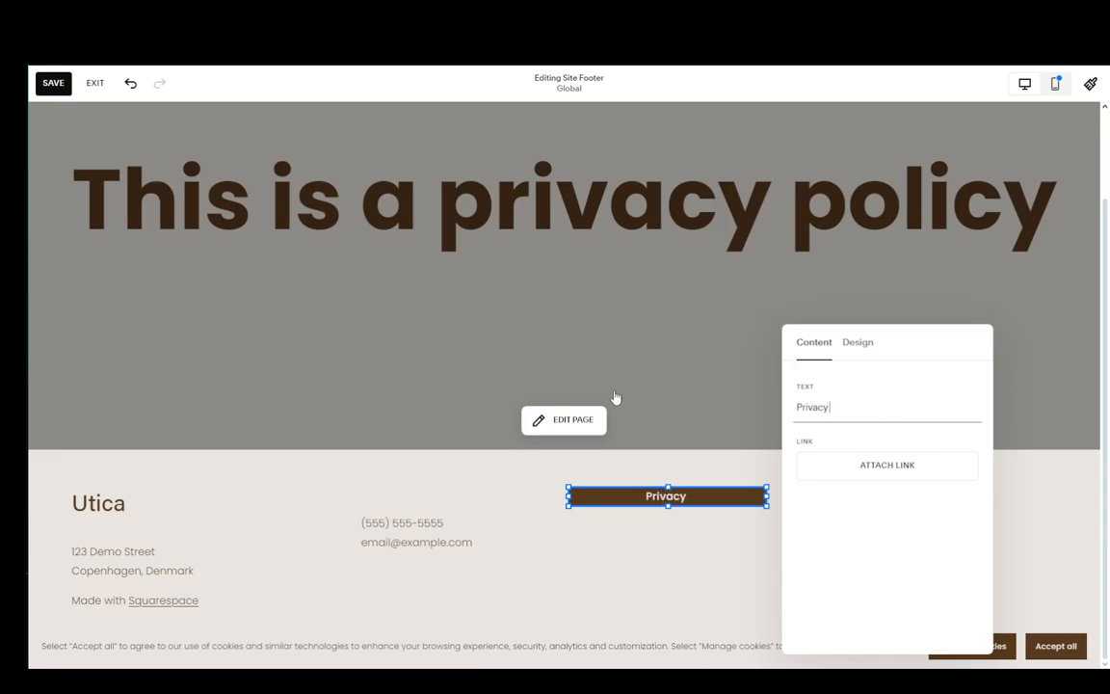
text( policy)
- Try to attach a page link to the footer button from the list of site pages
click(887, 476)
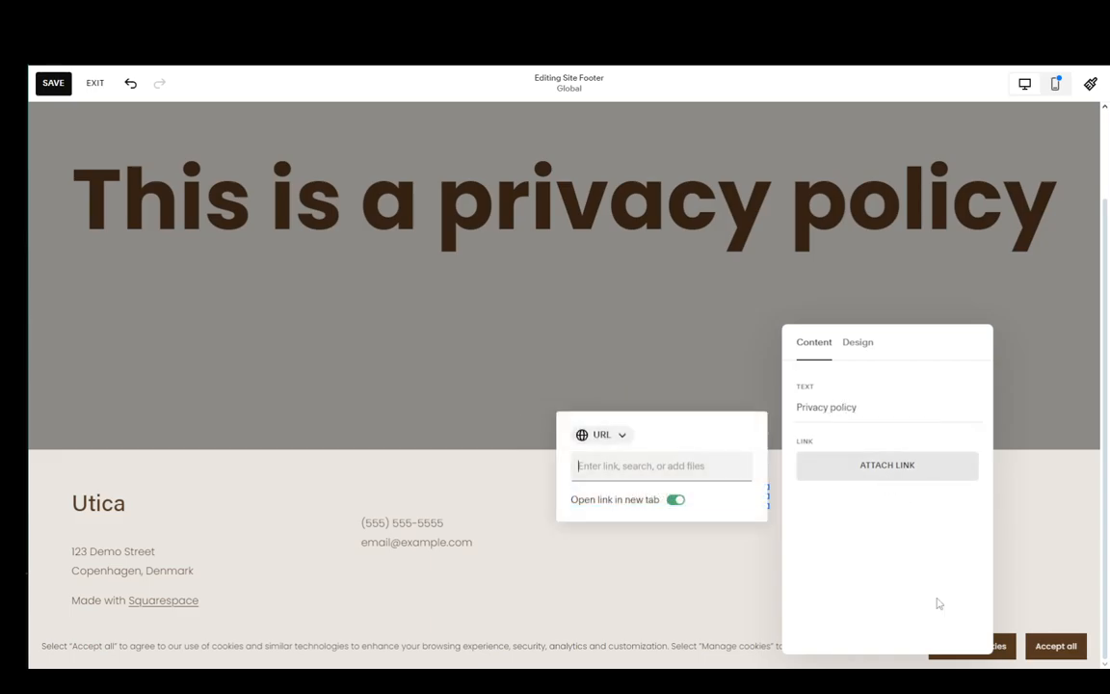
click(631, 476)
scroll(617, 533, down, 3)
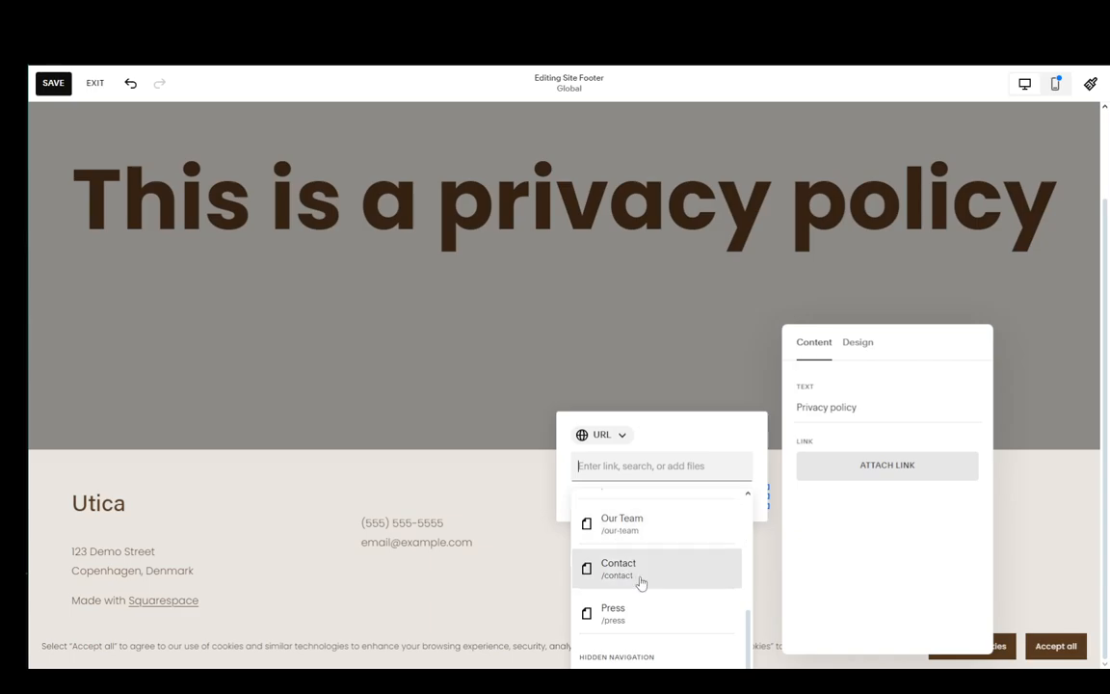
scroll(641, 588, up, 4)
scroll(650, 603, down, 4)
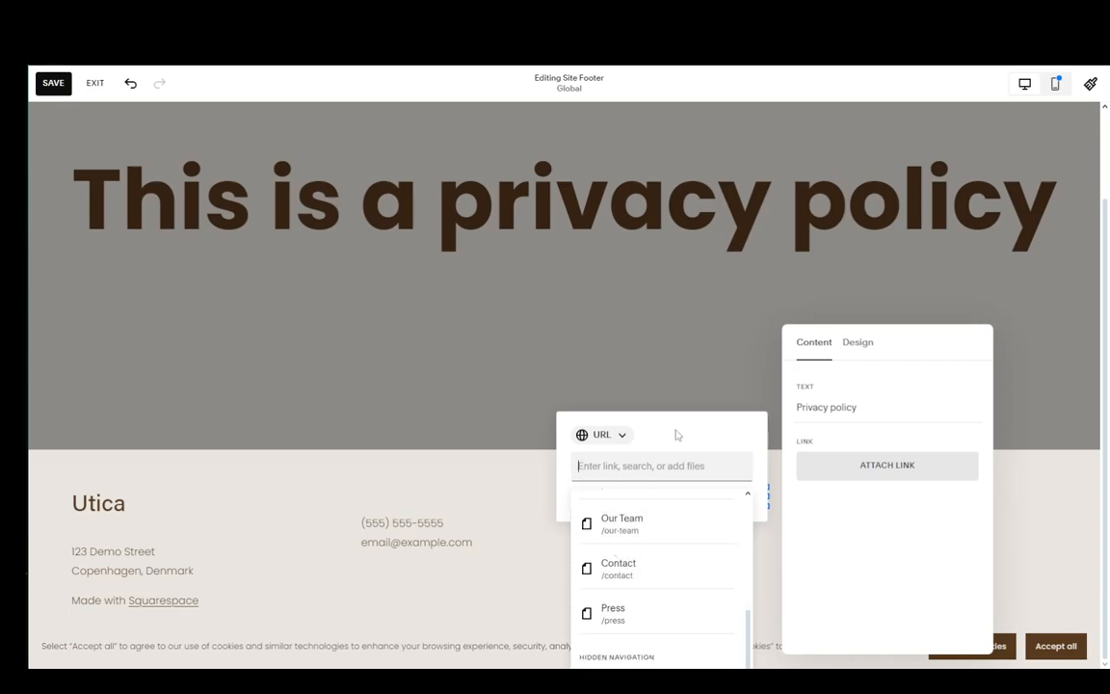
click(572, 356)
click(724, 497)
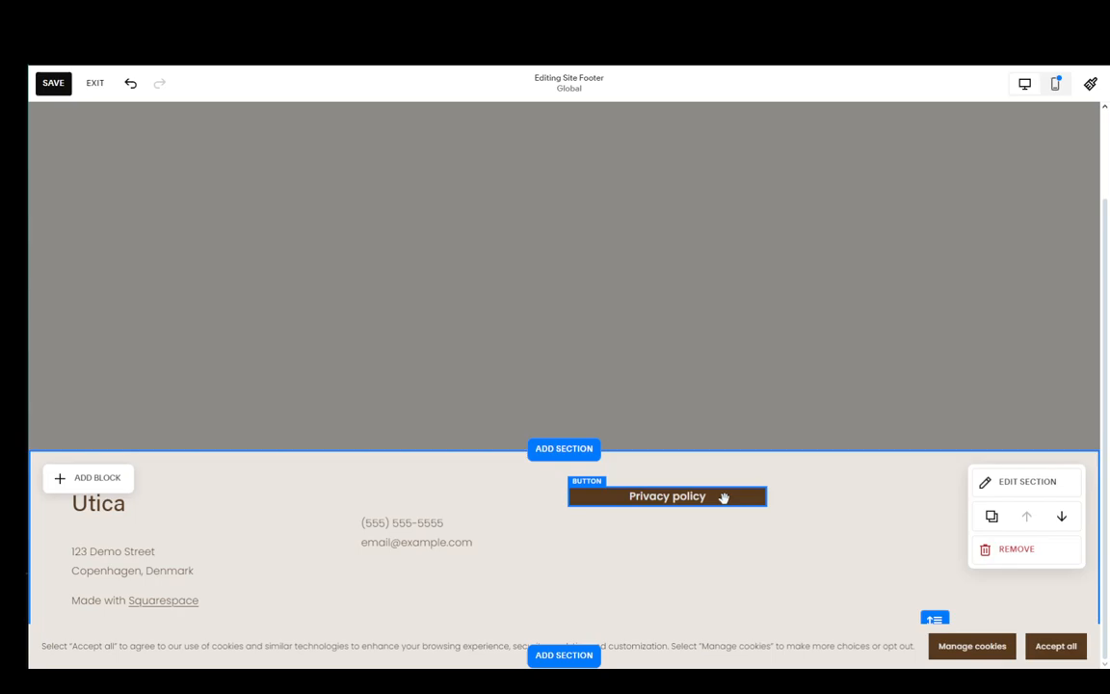
- Move the Privacy policy button further right in the footer and paste a copy of it into the page section above
drag(719, 495, 839, 377)
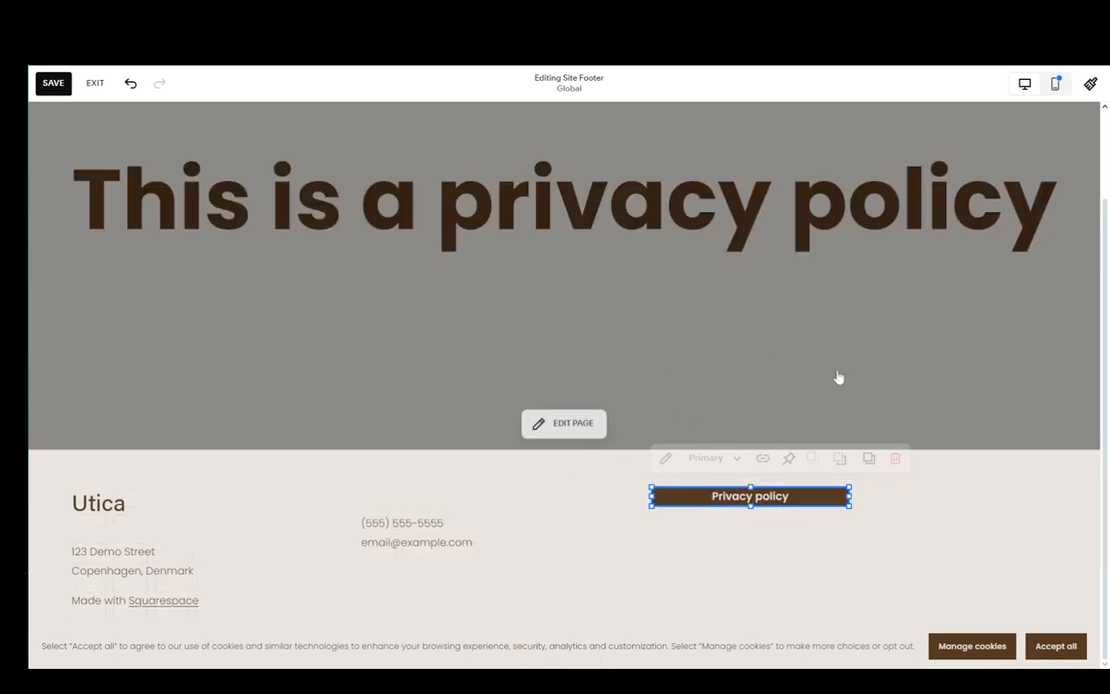
click(631, 472)
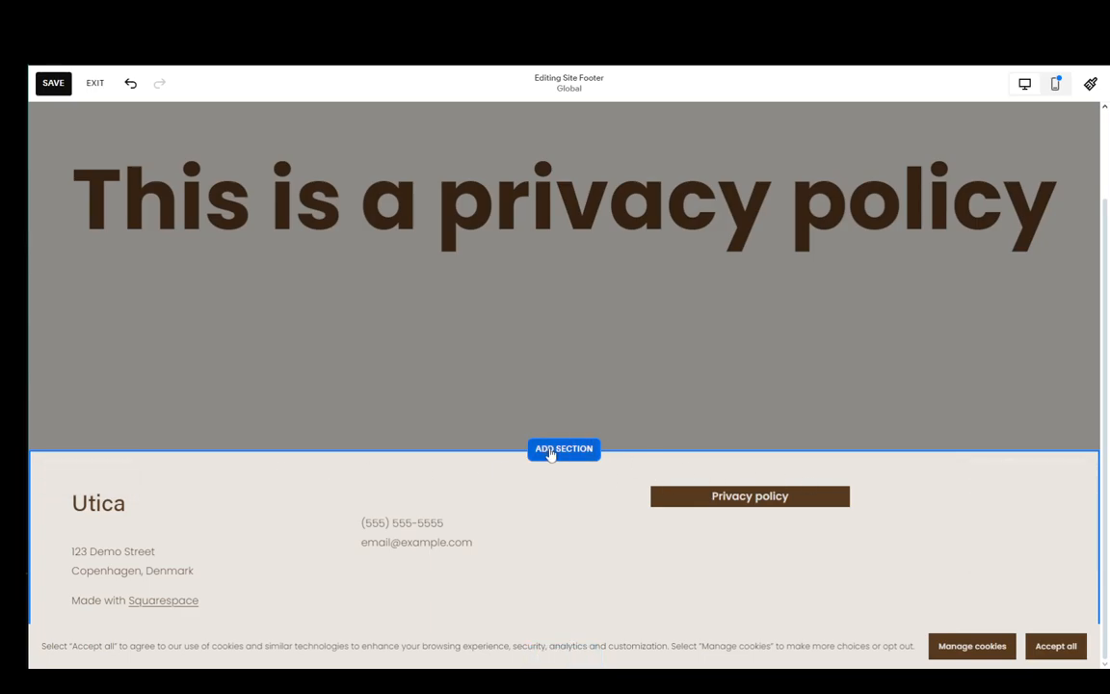
click(731, 495)
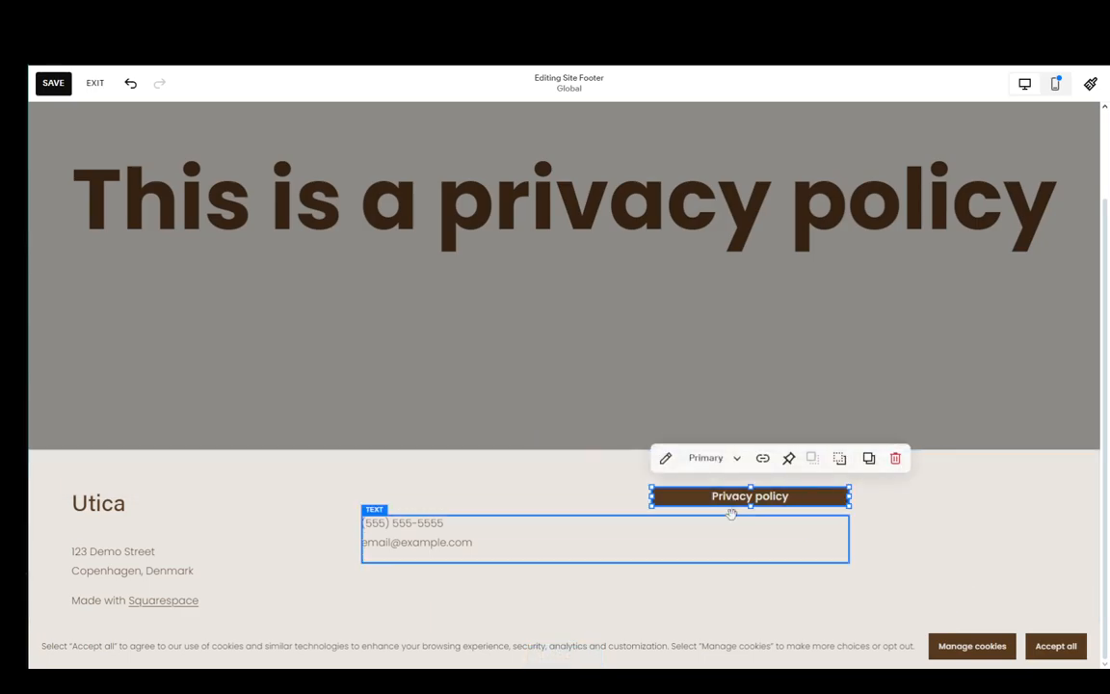
click(577, 304)
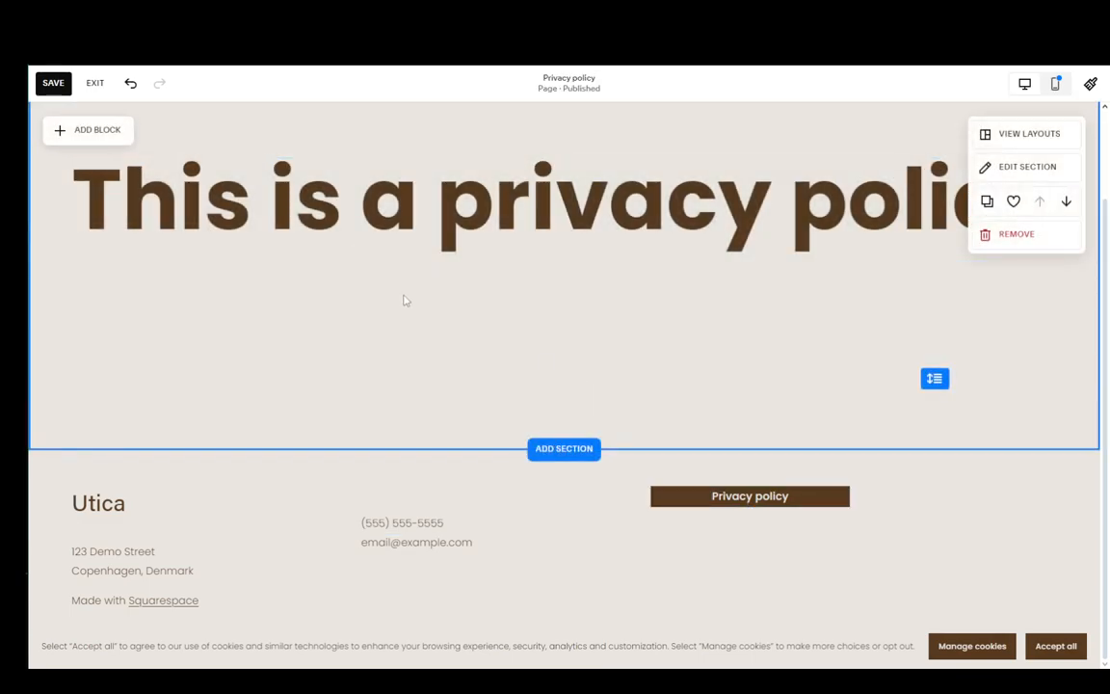
key(ctrl+v)
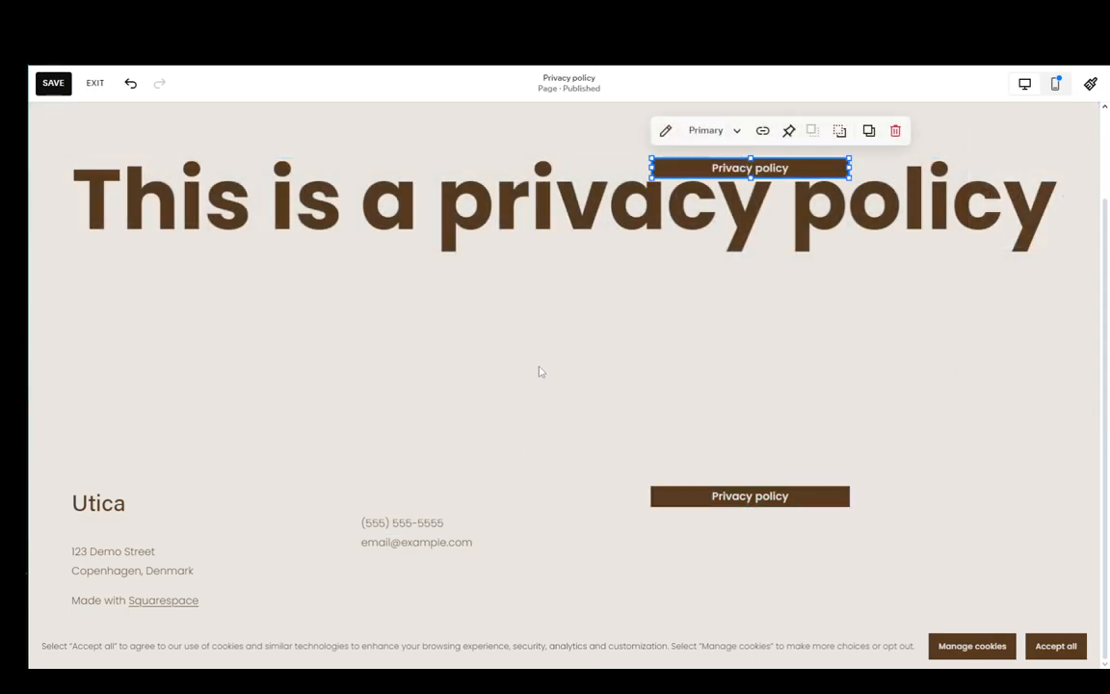
- Link the copied button in the page section to the /privacy-policy page
click(762, 130)
click(717, 199)
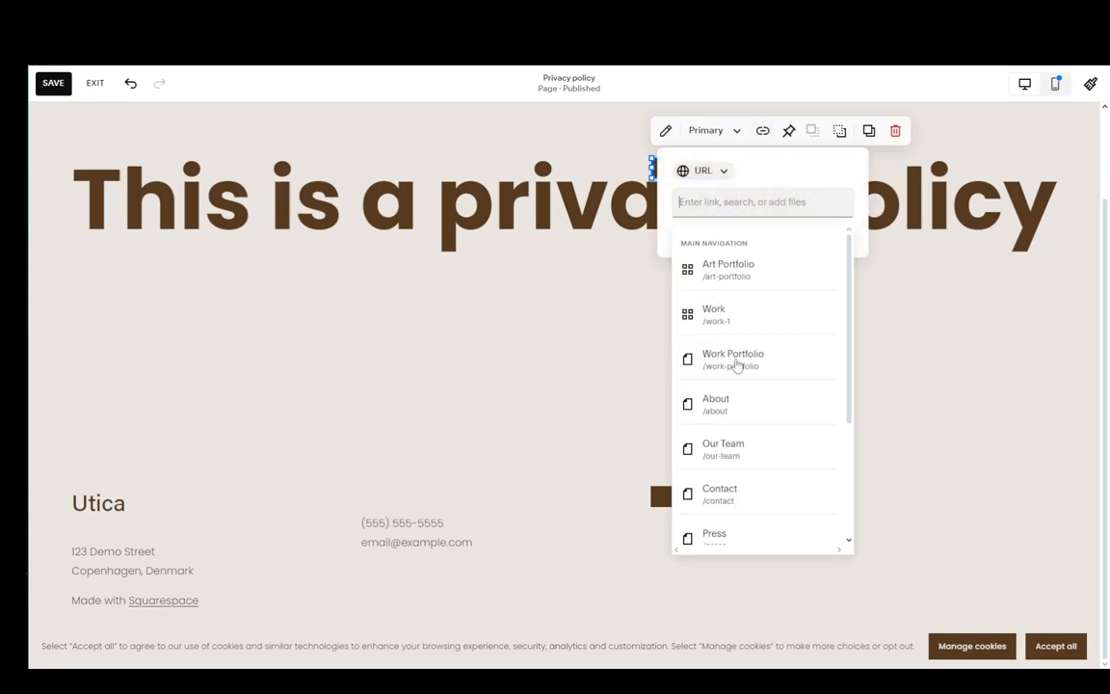
scroll(745, 385, down, 3)
click(737, 461)
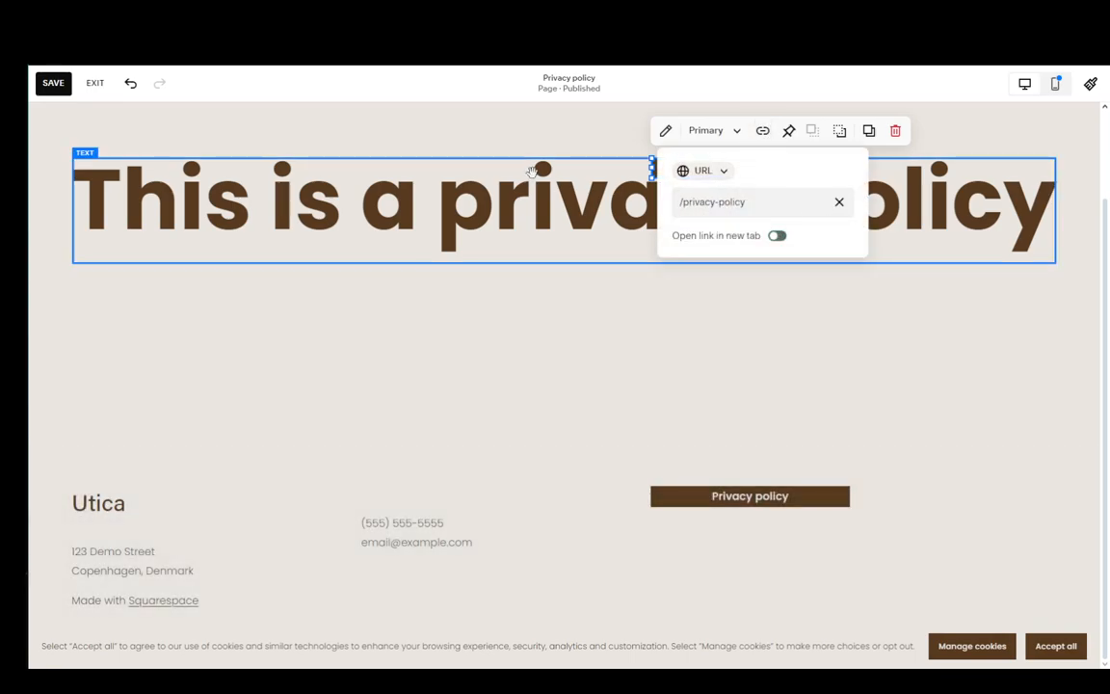
click(594, 238)
- Replace the footer's unlinked button with a copy of the linked one from the page section, shifted slightly to the left
click(712, 527)
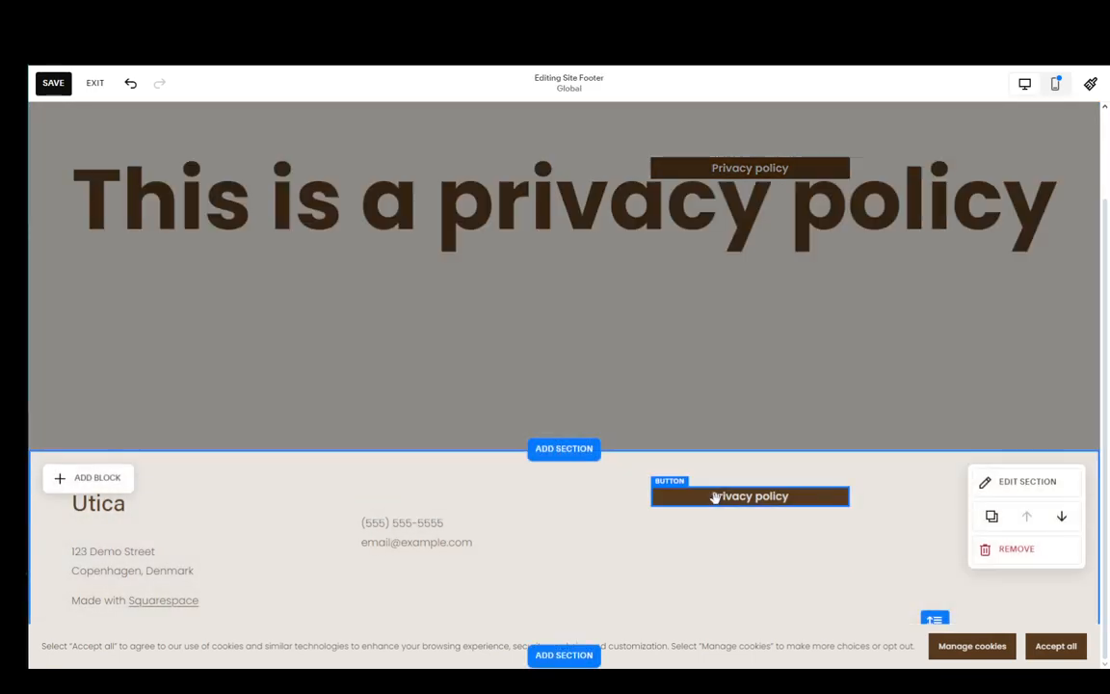
click(716, 498)
key(Delete)
click(650, 332)
click(742, 163)
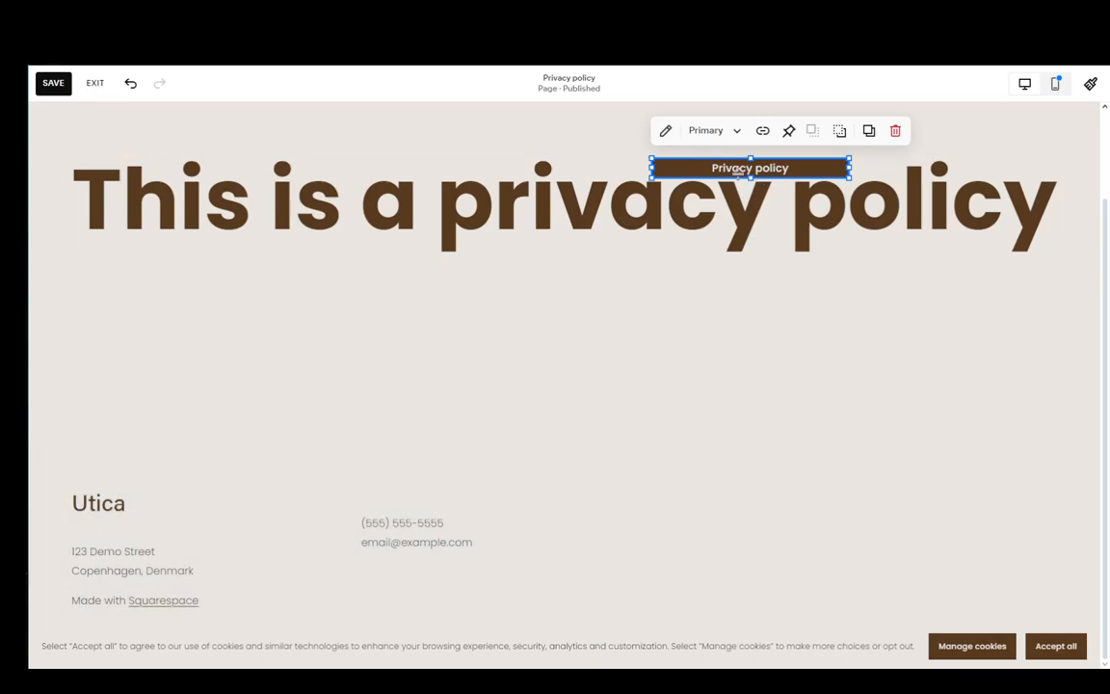
click(747, 519)
key(ctrl+v)
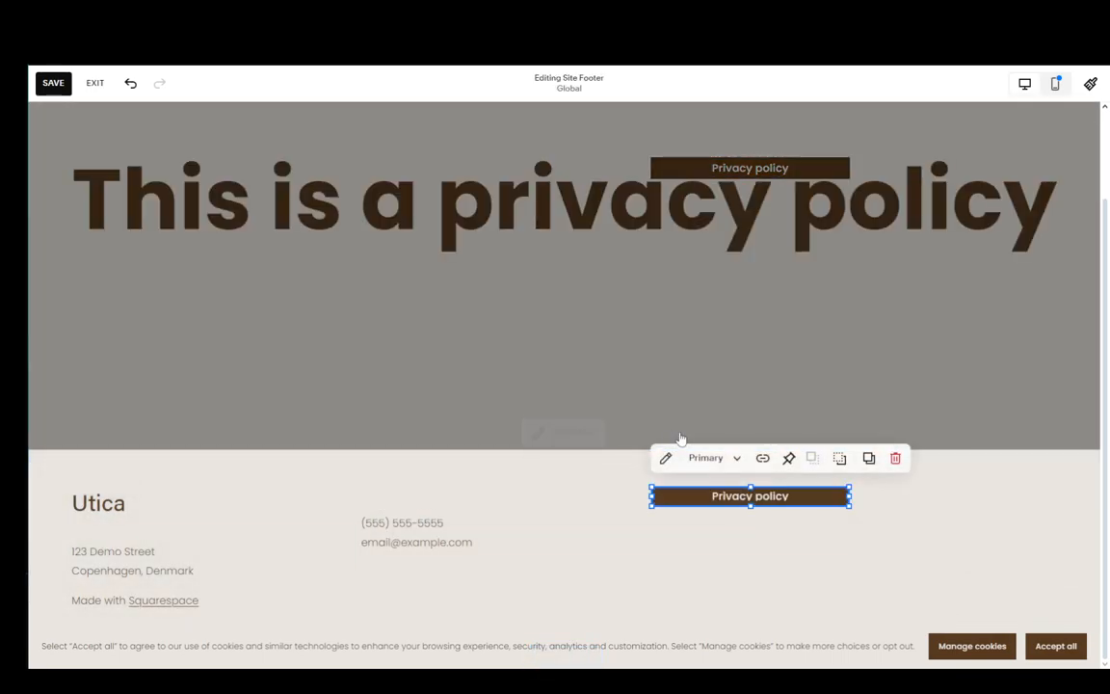
drag(710, 496, 671, 507)
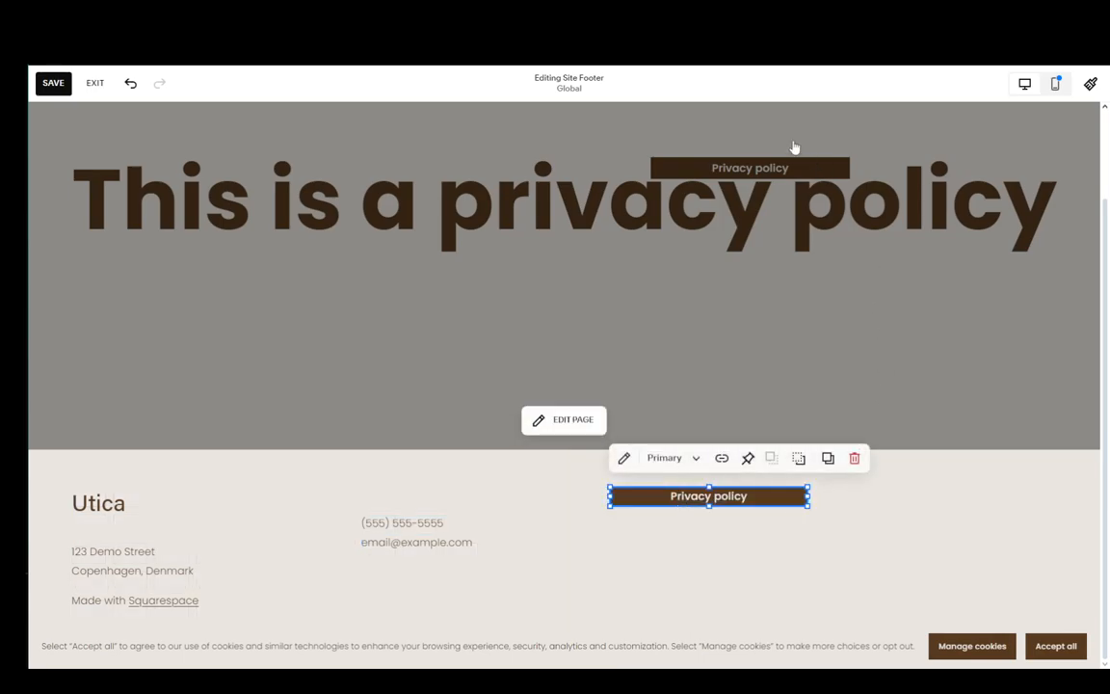
- Delete the leftover Privacy policy button from the page section, save the changes, and leave the editor
click(758, 190)
click(698, 162)
key(Delete)
click(754, 566)
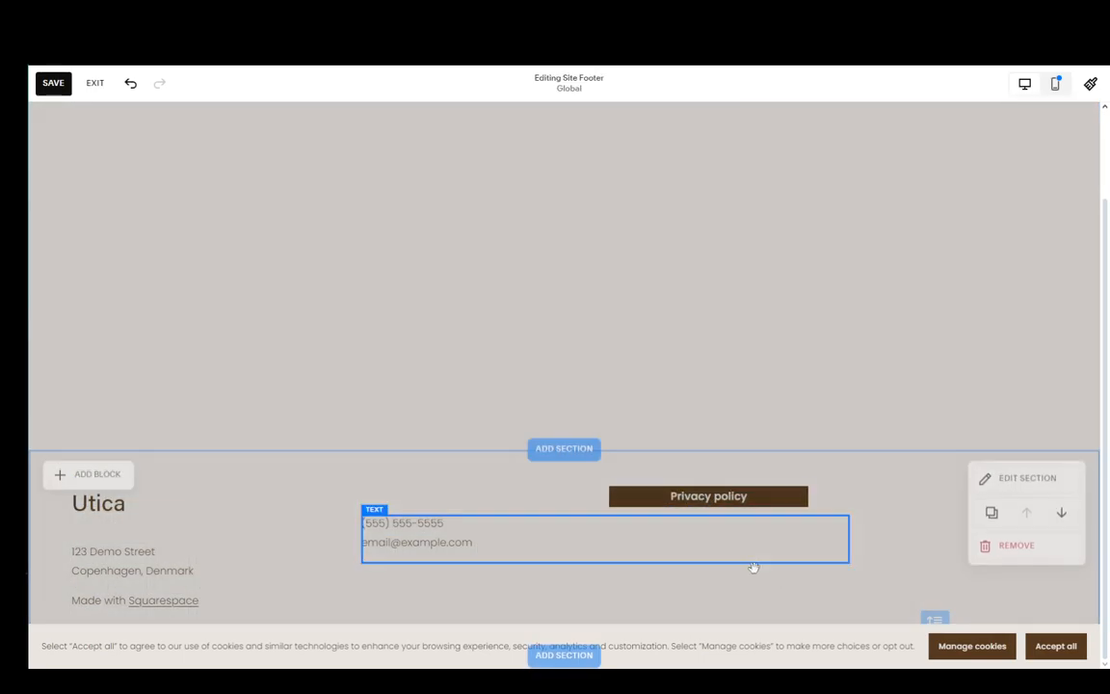
click(62, 85)
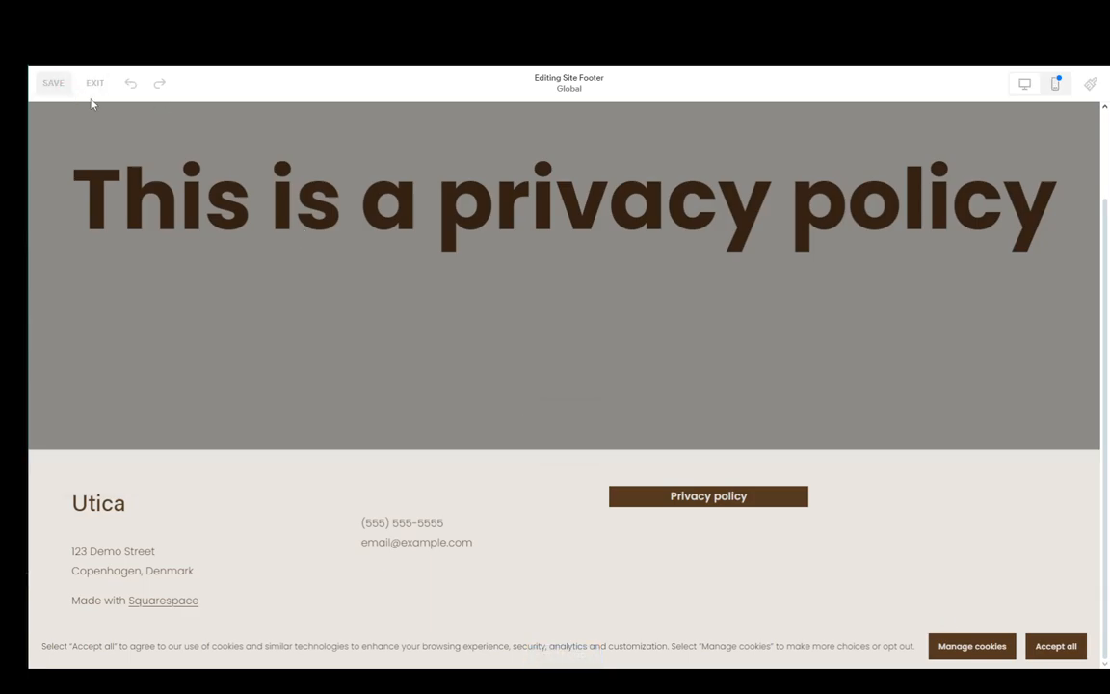
click(96, 90)
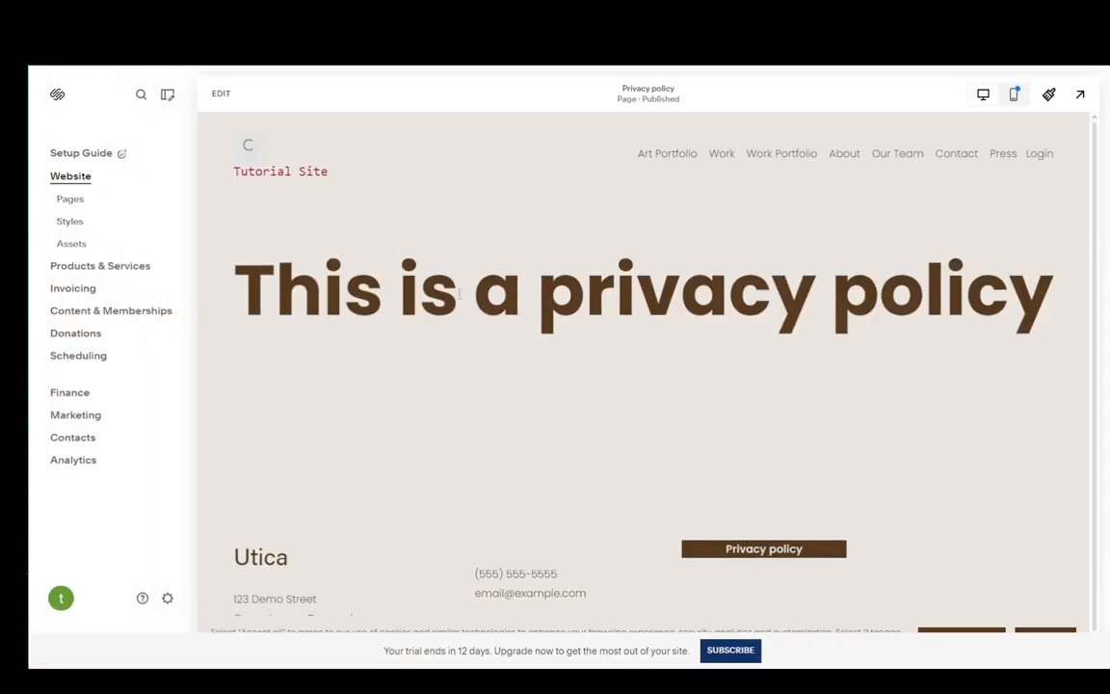